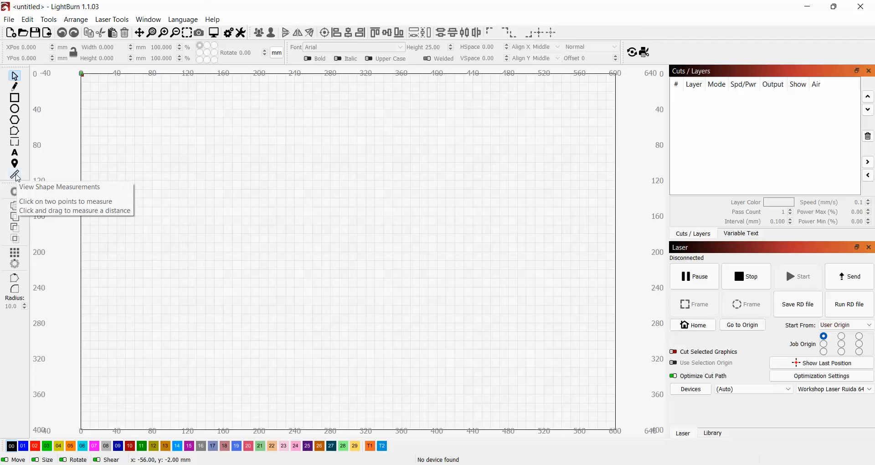
- Draw a rectangle about 125 by 110 mm near the workspace origin and set its width to 200 mm
{"action": "left_click", "coordinate": [15, 98]}
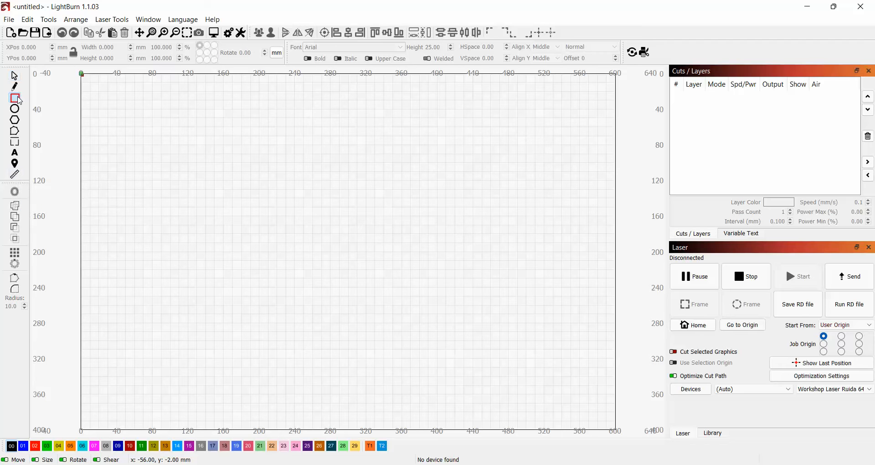
{"action": "left_click_drag", "start_coordinate": [121, 106], "coordinate": [234, 204]}
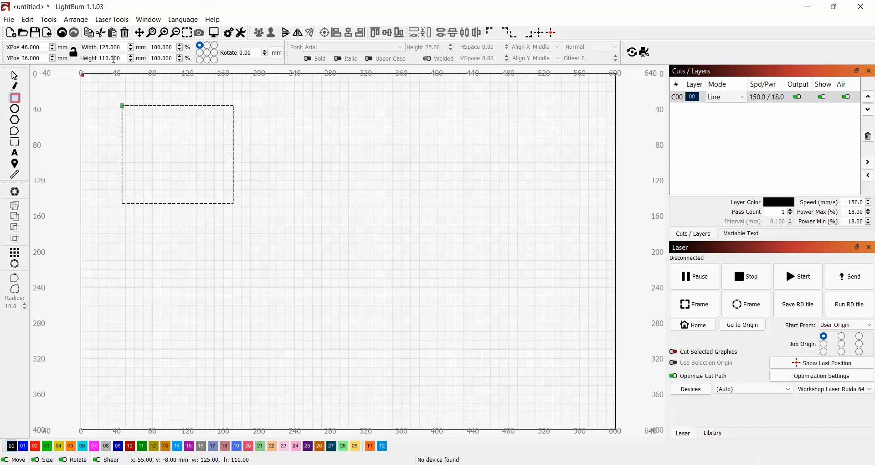
{"action": "left_click_drag", "start_coordinate": [120, 47], "coordinate": [95, 48]}
{"action": "type", "text": "200"}
{"action": "key", "text": "Return"}
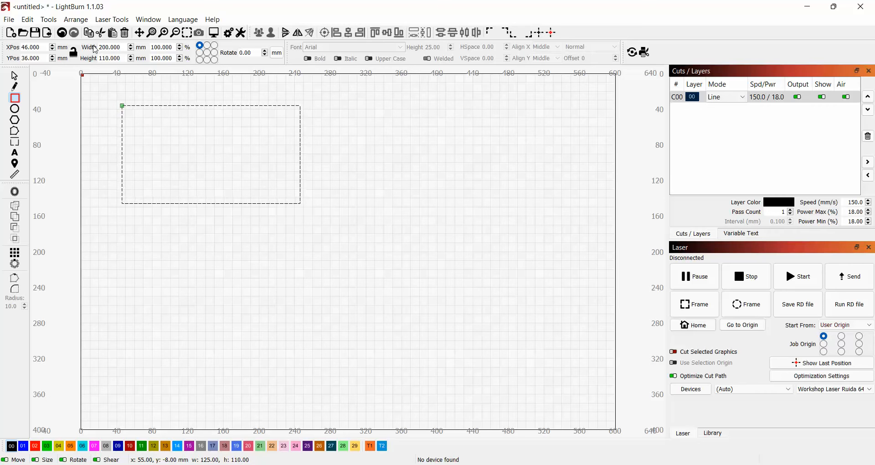
- Lock the rectangle's aspect ratio, set its width to 100 mm, and unlock the ratio again
{"action": "left_click", "coordinate": [74, 53]}
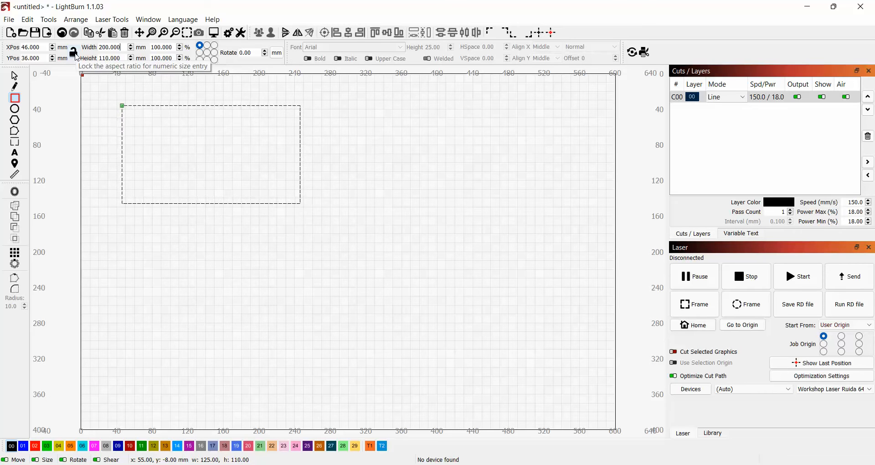
{"action": "left_click", "coordinate": [75, 53]}
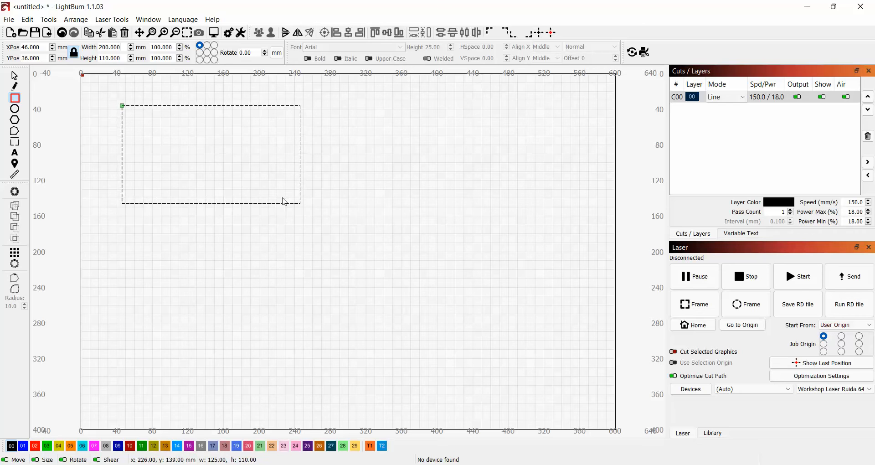
{"action": "left_click_drag", "start_coordinate": [125, 51], "coordinate": [95, 49]}
{"action": "type", "text": "1"}
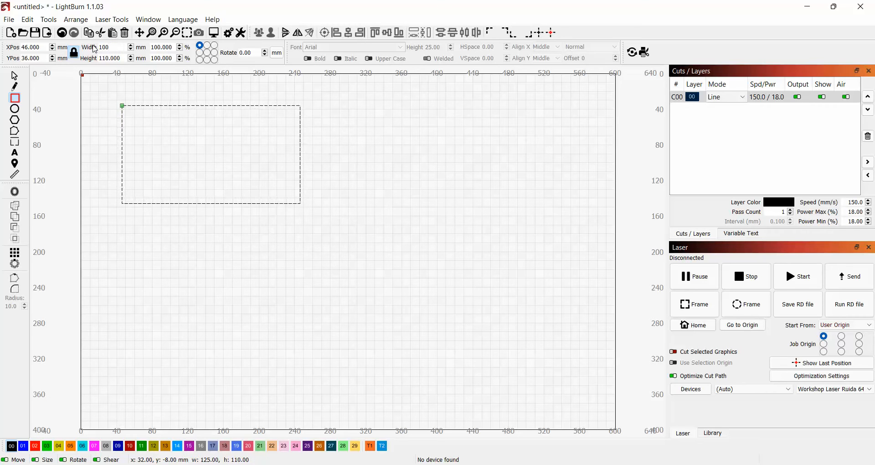
{"action": "key", "text": "Return"}
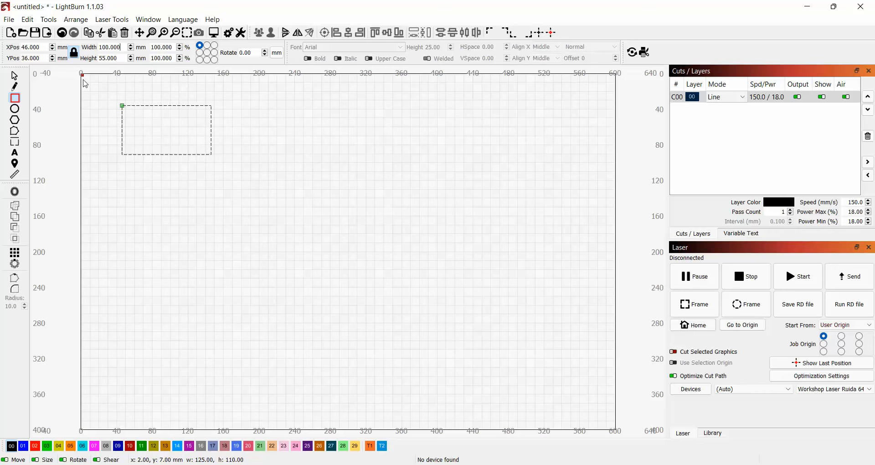
{"action": "left_click", "coordinate": [74, 53]}
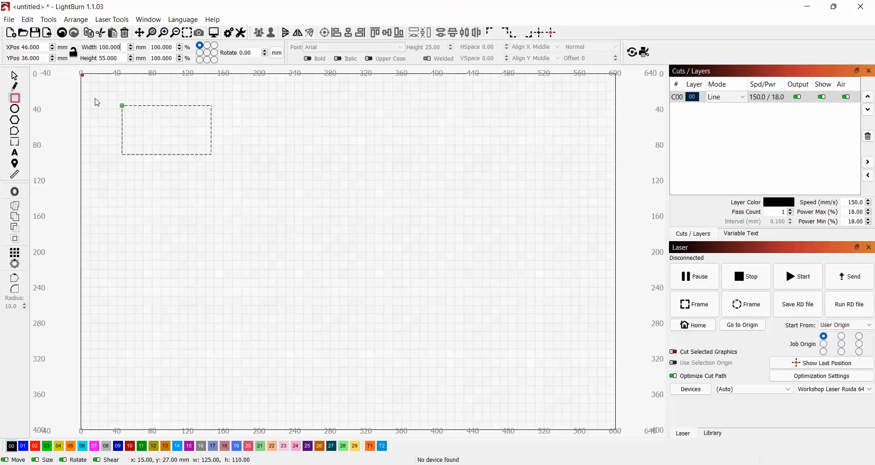
- Shrink the rectangle proportionally to about 84 by 46 mm, then try rotating it freehand and undo the rotation
{"action": "left_click", "coordinate": [18, 75]}
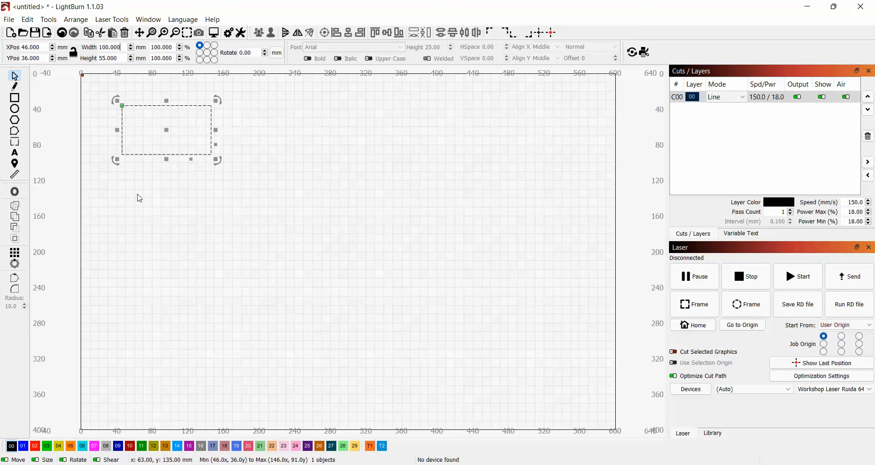
{"action": "left_click", "coordinate": [148, 200]}
{"action": "left_click", "coordinate": [168, 143]}
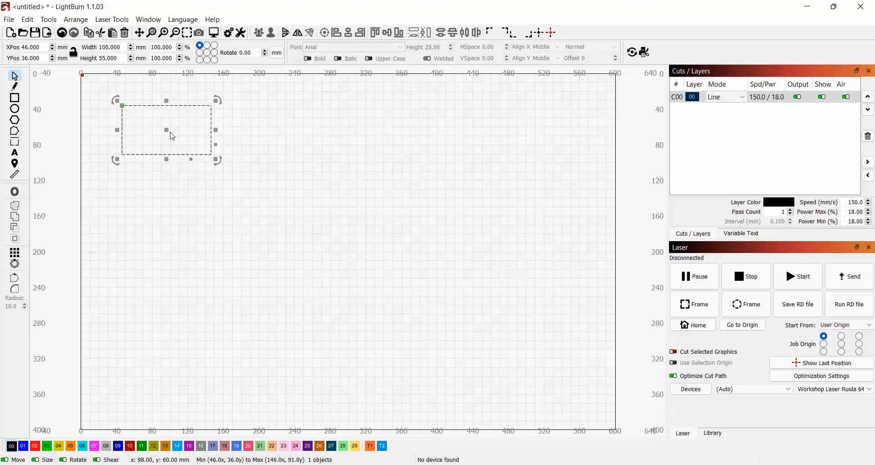
{"action": "left_click", "coordinate": [222, 162]}
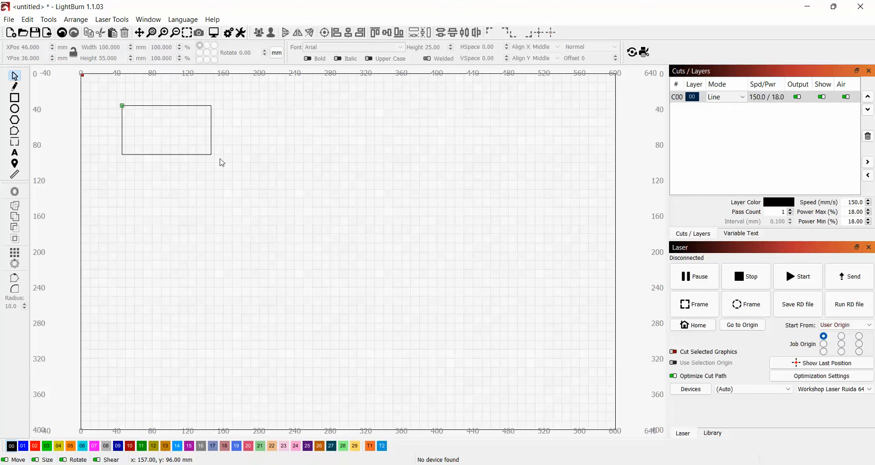
{"action": "left_click", "coordinate": [216, 156]}
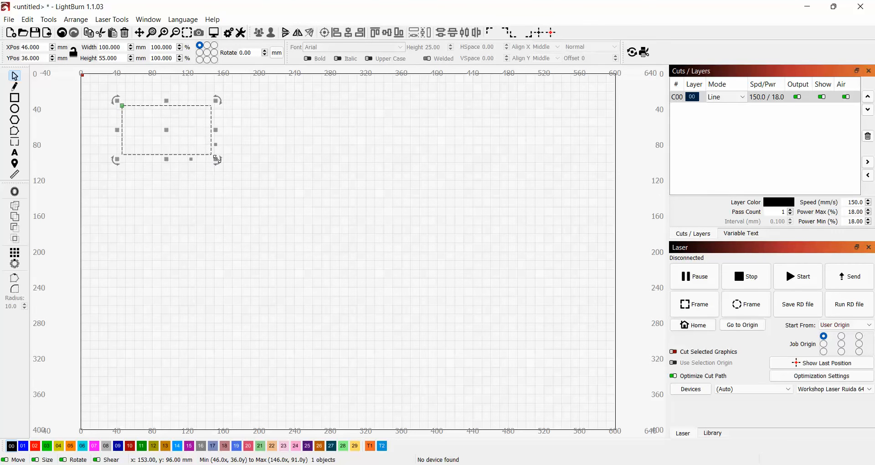
{"action": "left_click_drag", "start_coordinate": [218, 159], "coordinate": [231, 143]}
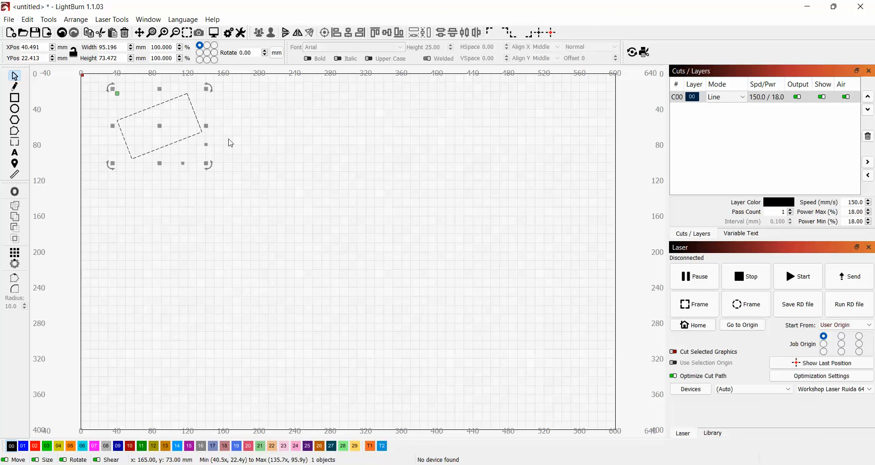
{"action": "key", "text": "ctrl+z"}
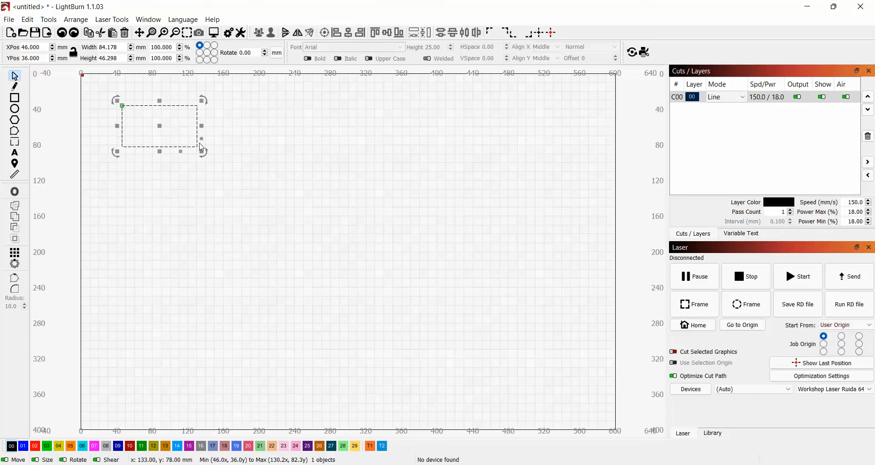
{"action": "mouse_move", "coordinate": [204, 142]}
{"action": "left_mouse_down"}
{"action": "mouse_move", "coordinate": [203, 164]}
{"action": "mouse_move", "coordinate": [207, 117]}
{"action": "mouse_move", "coordinate": [205, 162]}
{"action": "mouse_move", "coordinate": [212, 132]}
{"action": "left_mouse_up"}
{"action": "key", "text": "ctrl+z"}
- Draw a circle about 84 by 86 mm and move it so it overlaps the lower part of the rectangle
{"action": "left_click", "coordinate": [15, 109]}
{"action": "left_click_drag", "start_coordinate": [167, 162], "coordinate": [245, 242]}
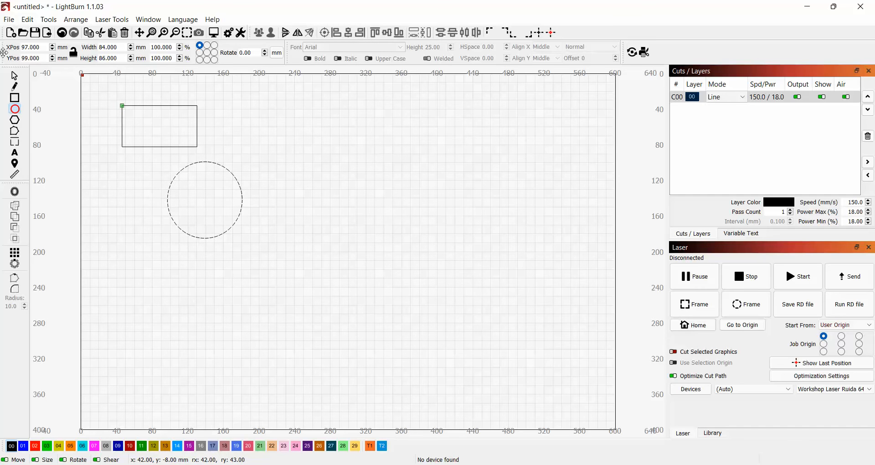
{"action": "left_click", "coordinate": [14, 76]}
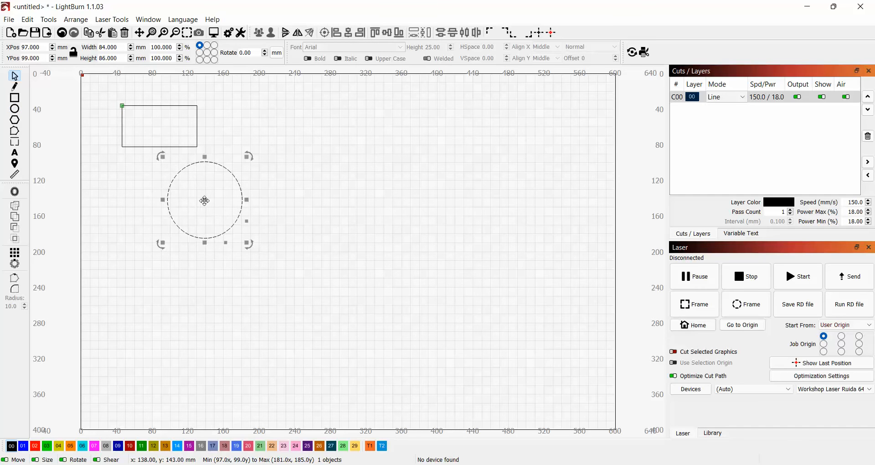
{"action": "left_click_drag", "start_coordinate": [205, 204], "coordinate": [163, 159]}
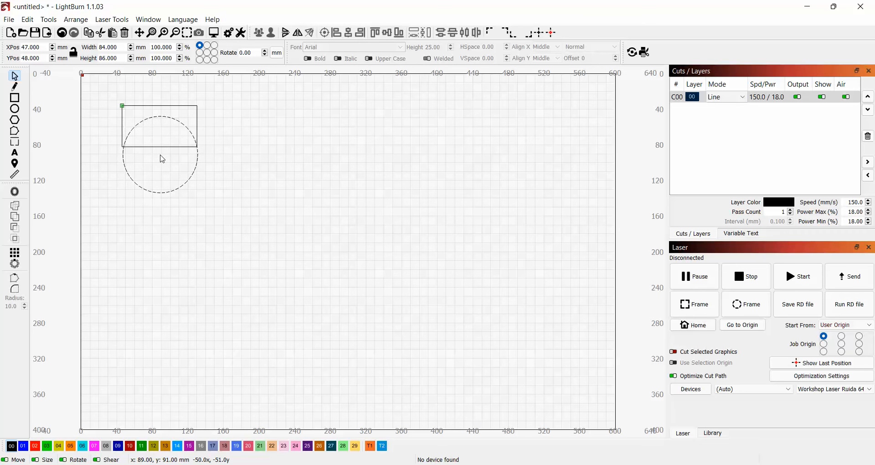
{"action": "left_click_drag", "start_coordinate": [163, 159], "coordinate": [163, 163]}
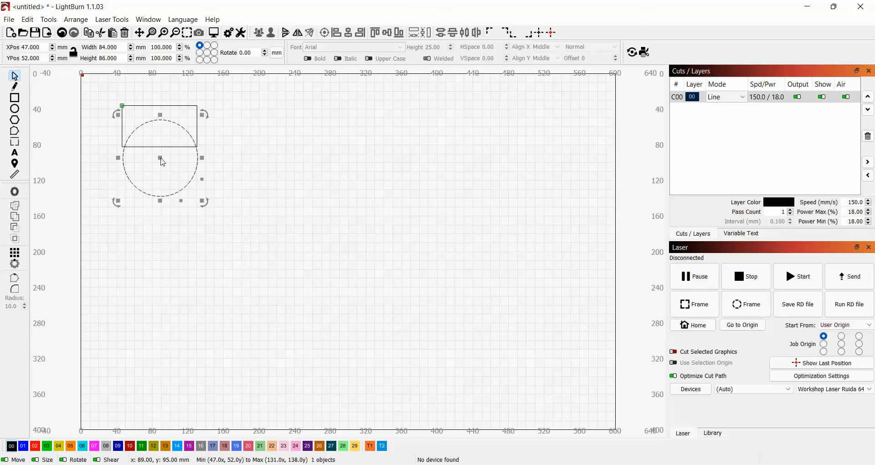
- Merge the overlapping circle and rectangle into one outline with Boolean Union
{"action": "scroll", "coordinate": [164, 162], "scroll_direction": "up", "scroll_amount": 2}
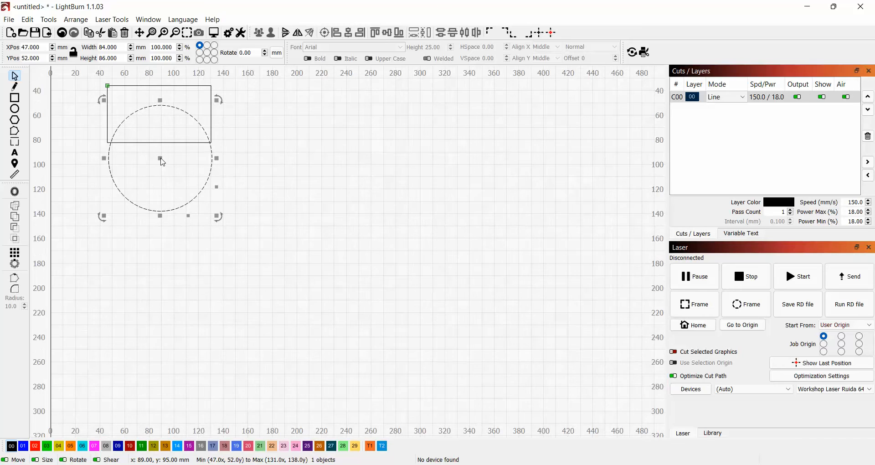
{"action": "scroll", "coordinate": [163, 162], "scroll_direction": "up", "scroll_amount": 1}
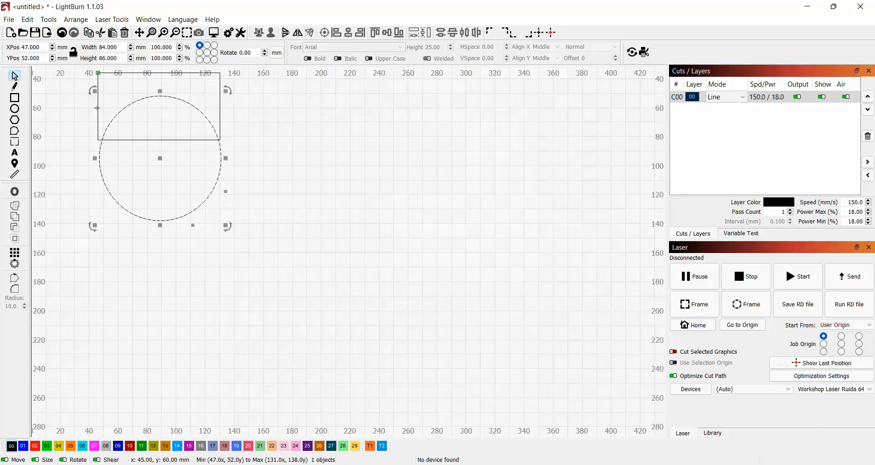
{"action": "left_click", "coordinate": [98, 108], "text": "shift"}
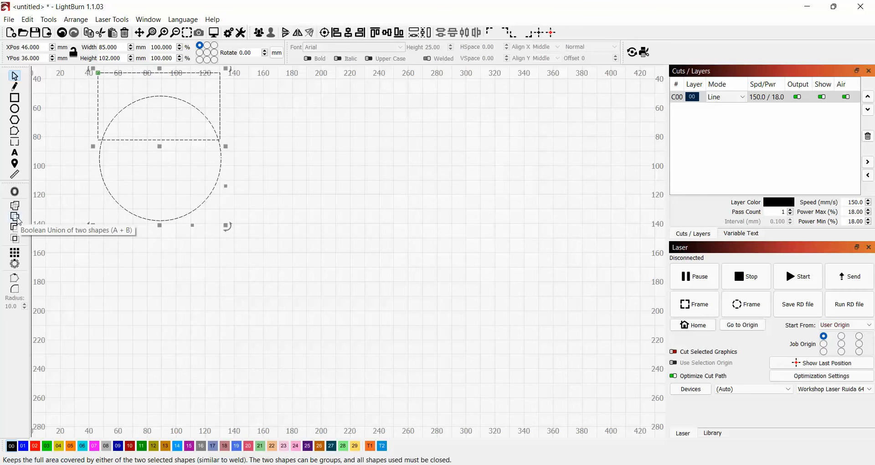
{"action": "left_click", "coordinate": [18, 220]}
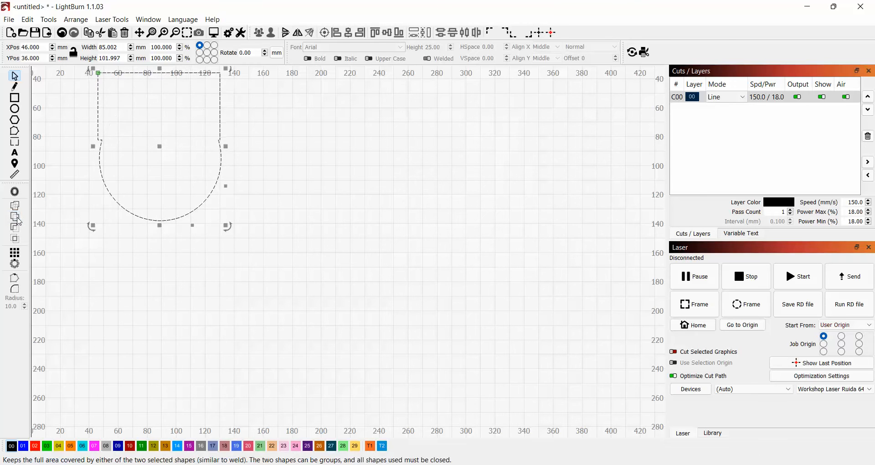
{"action": "scroll", "coordinate": [248, 206], "scroll_direction": "down", "scroll_amount": 1}
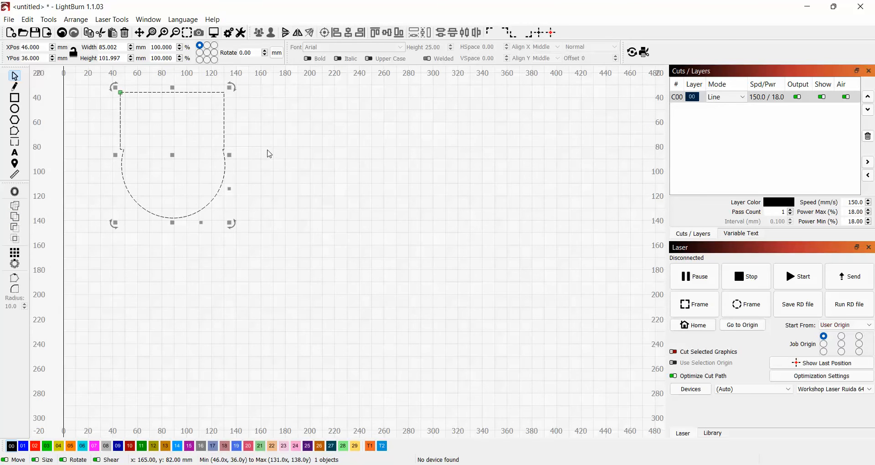
{"action": "left_click", "coordinate": [269, 152]}
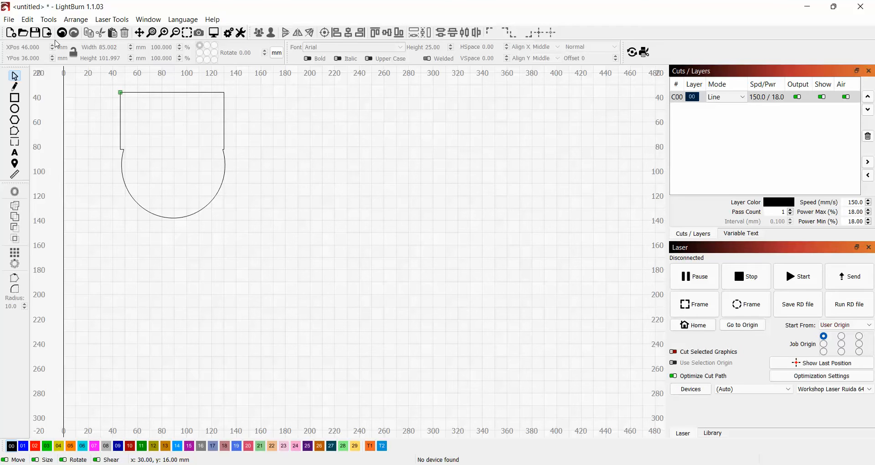
- Undo the union and subtract the circle from the rectangle with Boolean Subtract
{"action": "key", "text": "ctrl+a"}
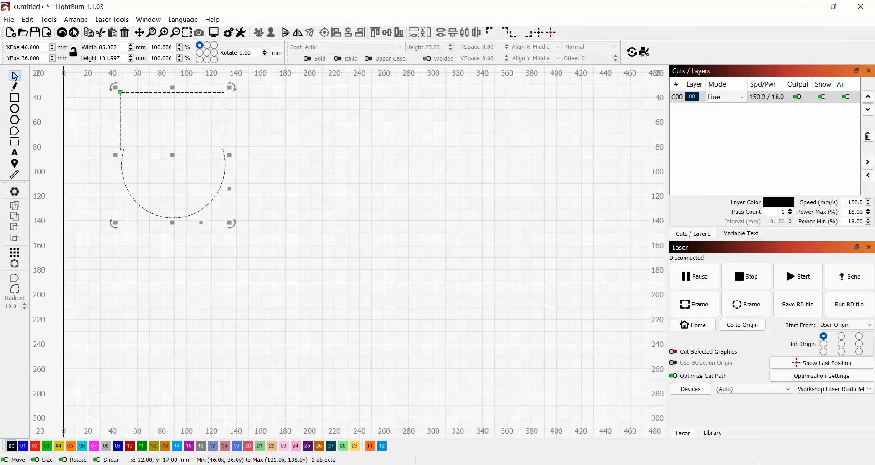
{"action": "left_click", "coordinate": [62, 33]}
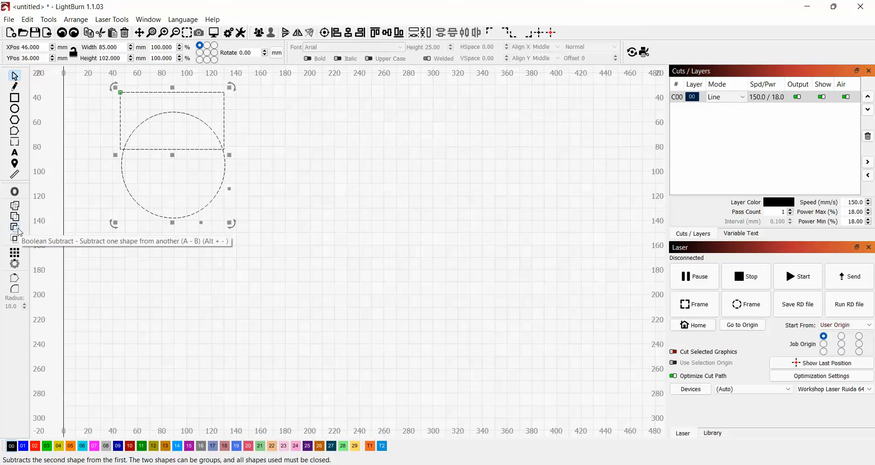
{"action": "left_click", "coordinate": [19, 229]}
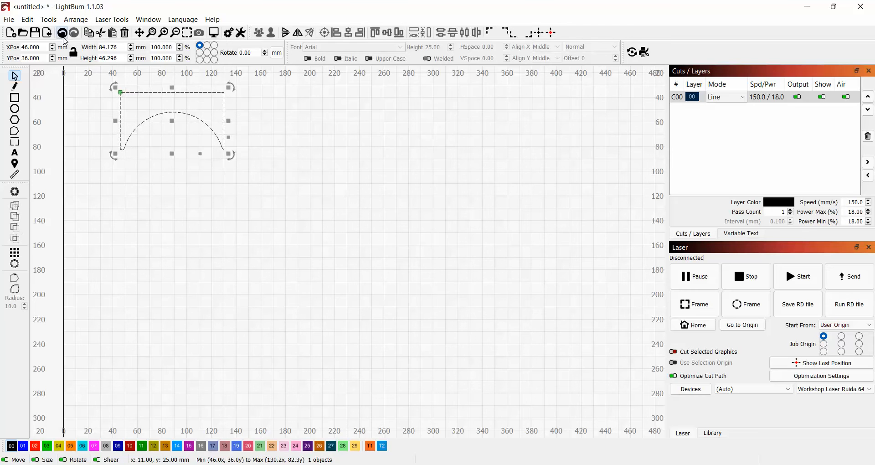
- Undo the subtraction and keep only the area shared by the rectangle and circle with Boolean Intersection
{"action": "key", "text": "ctrl+z"}
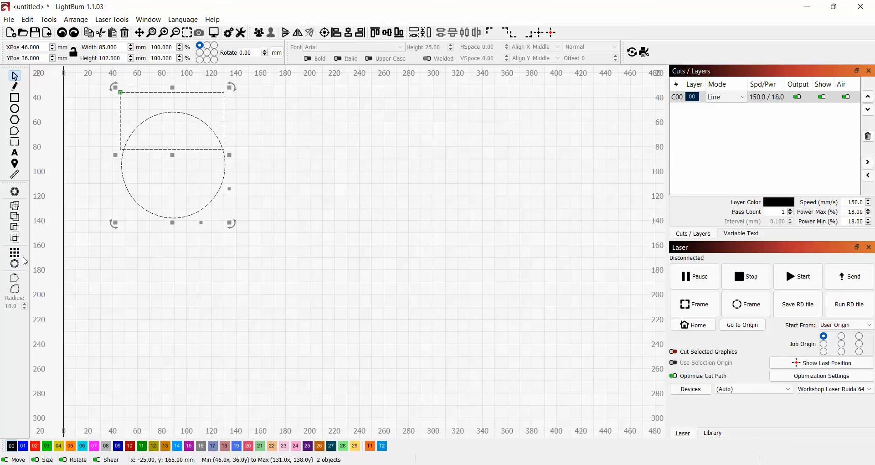
{"action": "left_click", "coordinate": [16, 239]}
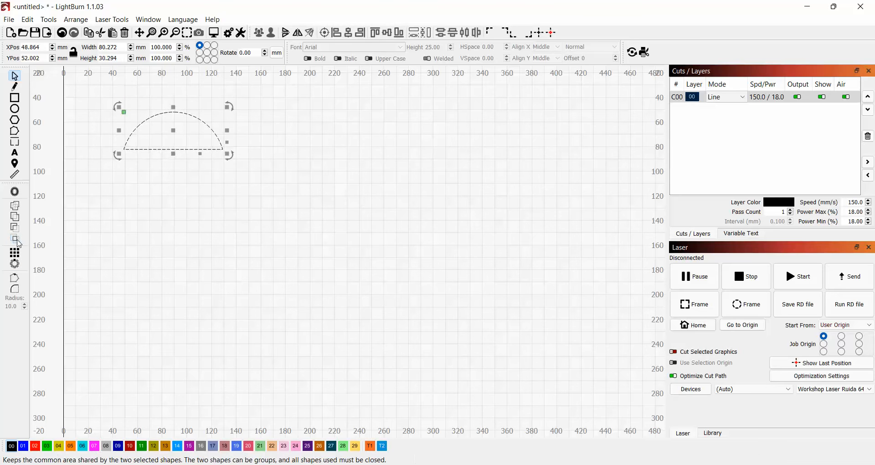
{"action": "left_click", "coordinate": [175, 216]}
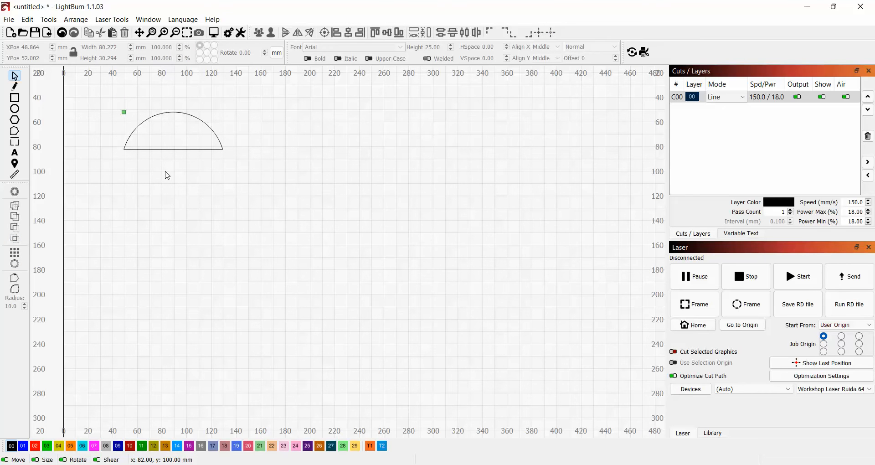
{"action": "key", "text": "ctrl+a"}
- Undo the intersection and all earlier drawing and resizing until the workspace is empty
{"action": "key", "text": "ctrl+z"}
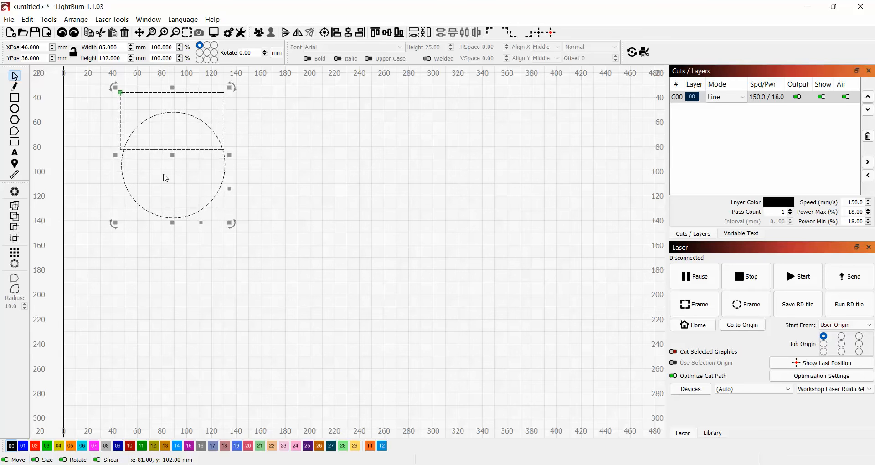
{"action": "key", "text": "ctrl+z"}
{"action": "key", "text": "ctrl+z"}
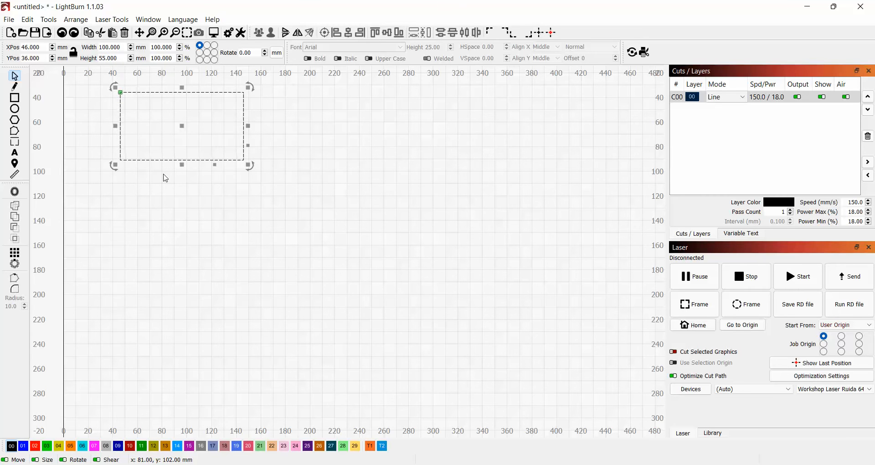
{"action": "key", "text": "ctrl+z"}
{"action": "key", "text": "ctrl+z"}
{"action": "key", "text": "ctrl+z"}
{"action": "key", "text": "ctrl+z"}
{"action": "key", "text": "ctrl+z"}
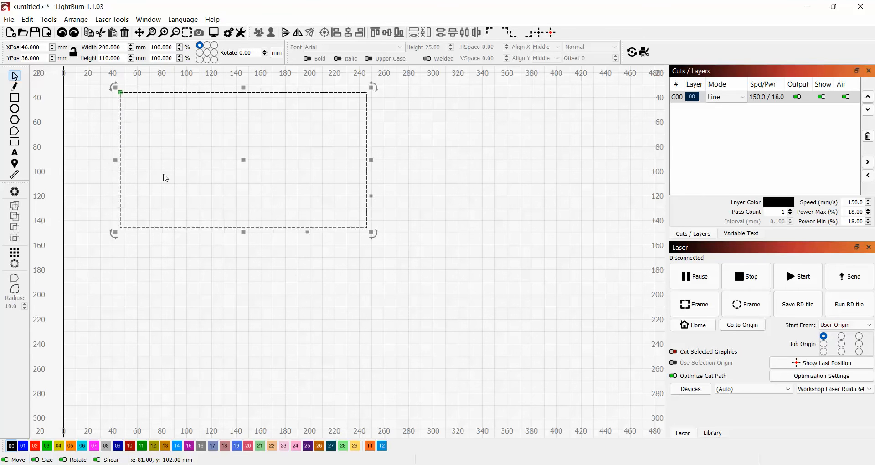
{"action": "key", "text": "ctrl+z"}
{"action": "key", "text": "ctrl+z"}
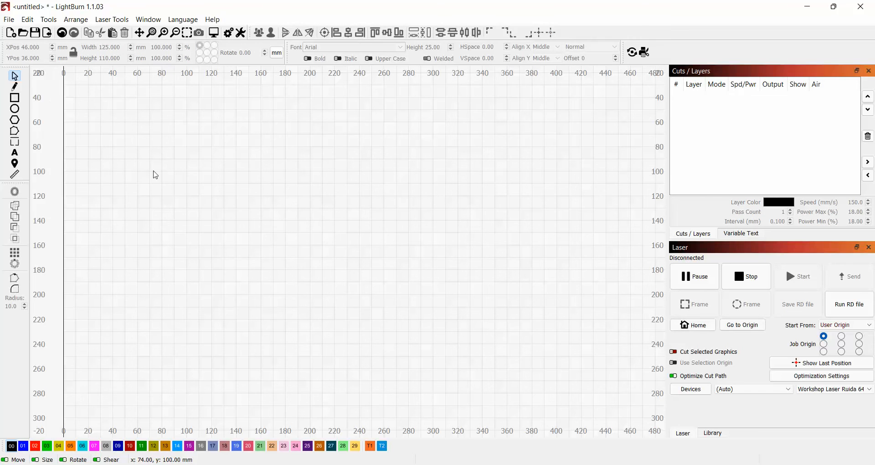
- Draw a circle about 96 by 98 mm with the Ellipse tool in the empty workspace
{"action": "left_click", "coordinate": [20, 113]}
{"action": "left_click_drag", "start_coordinate": [165, 136], "coordinate": [285, 261]}
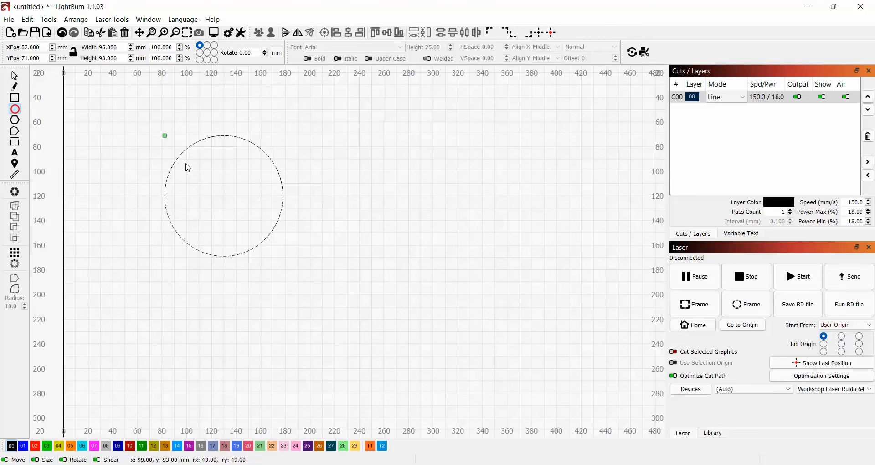
- Draw a circle about 17 mm wide and an oval about 15 by 23 mm inside the large circle's upper half
{"action": "left_click_drag", "start_coordinate": [186, 163], "coordinate": [208, 185]}
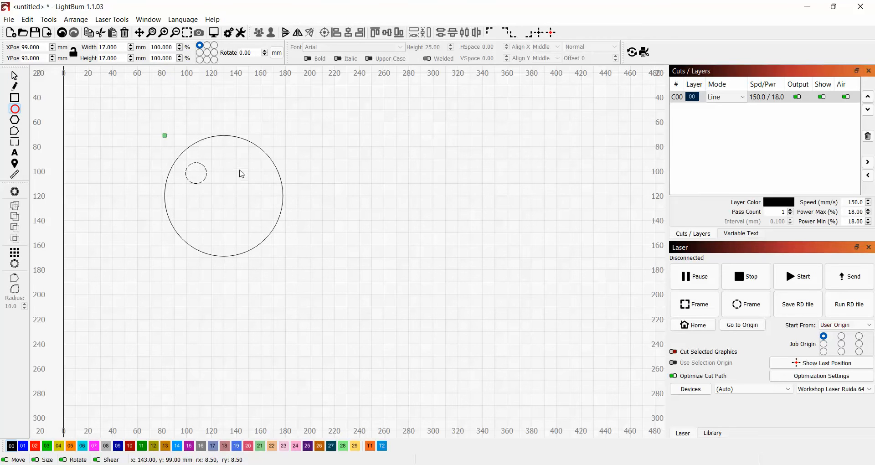
{"action": "left_click_drag", "start_coordinate": [244, 160], "coordinate": [258, 187]}
{"action": "left_click", "coordinate": [15, 76]}
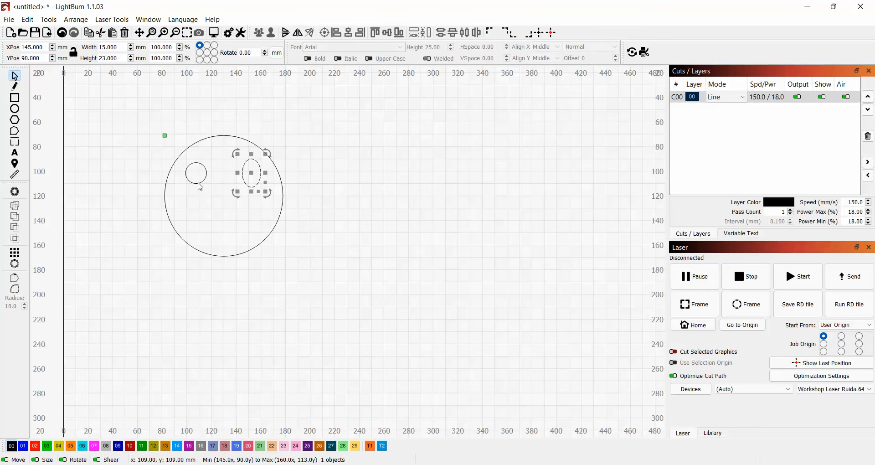
- Weld the small circle, the oval and the large circle around them into one object
{"action": "left_click", "coordinate": [200, 187], "text": "shift"}
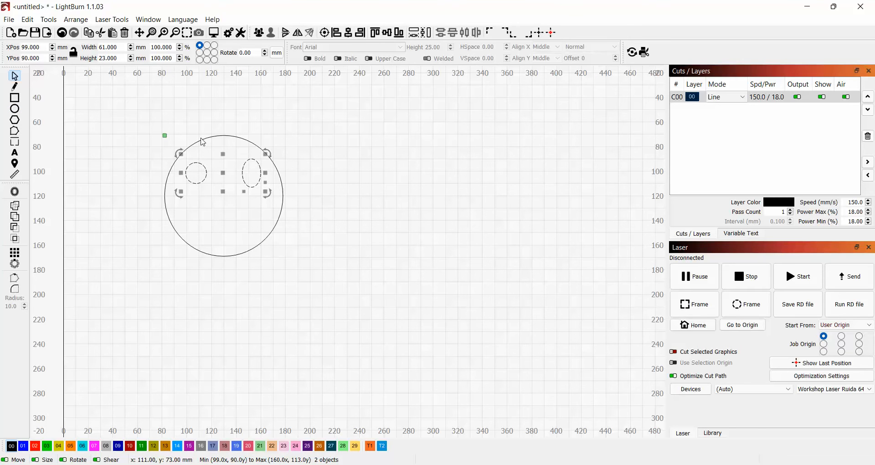
{"action": "left_click", "coordinate": [201, 139], "text": "shift"}
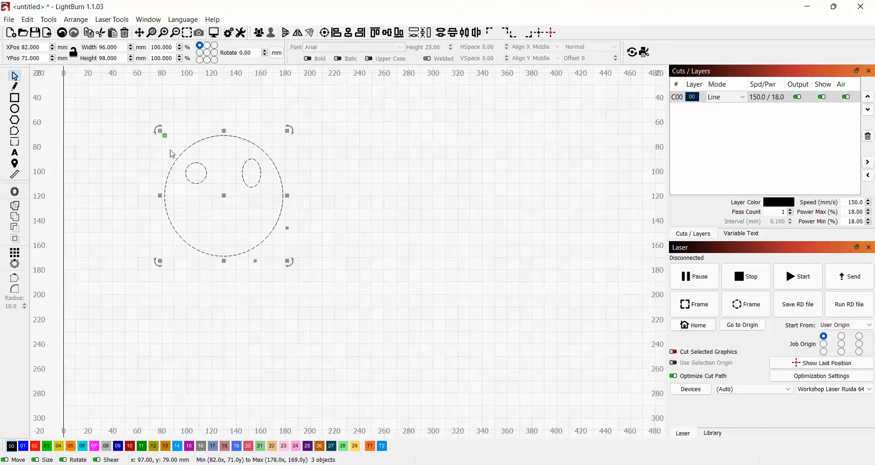
{"action": "left_click", "coordinate": [18, 205]}
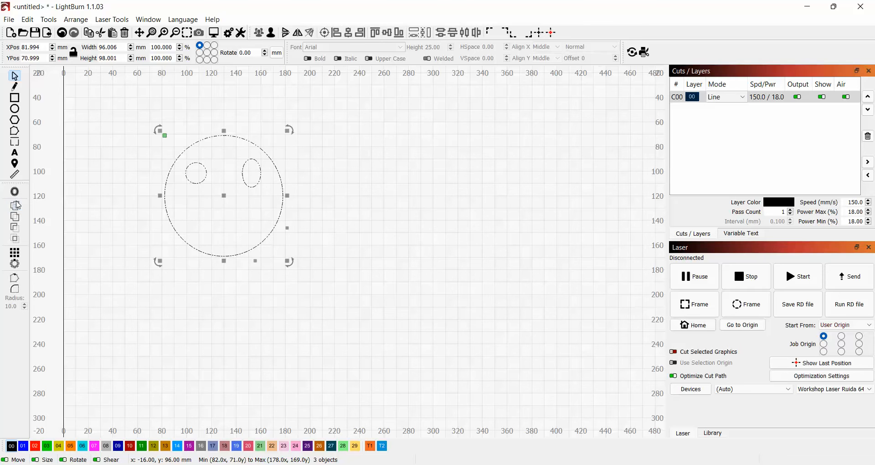
{"action": "left_click", "coordinate": [200, 118]}
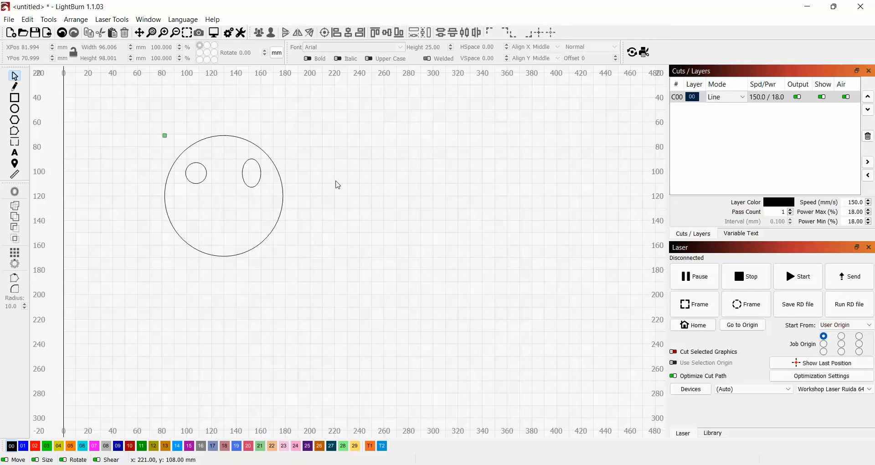
- Shift the welded artwork slightly as one piece, and undo both the move and the weld
{"action": "key", "text": "ctrl+a"}
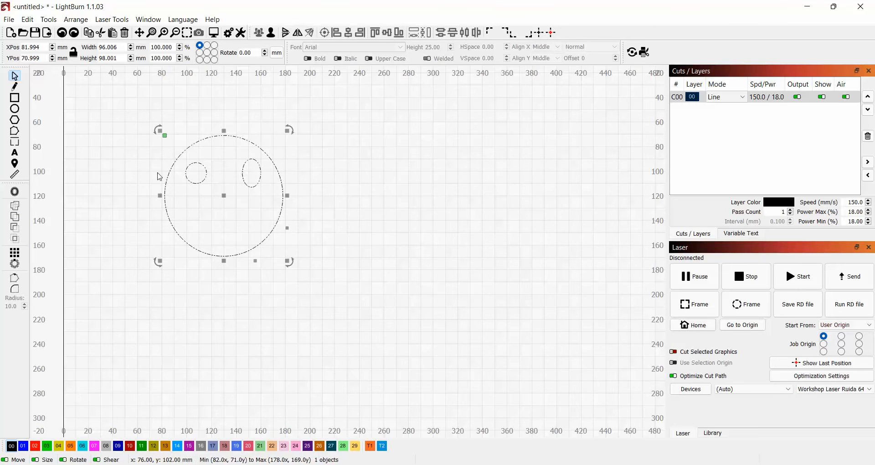
{"action": "left_click", "coordinate": [159, 175]}
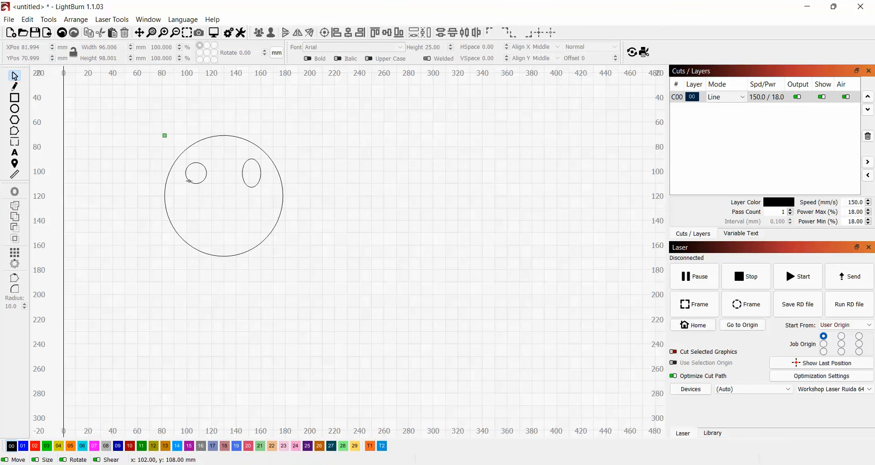
{"action": "left_click_drag", "start_coordinate": [189, 181], "coordinate": [188, 185]}
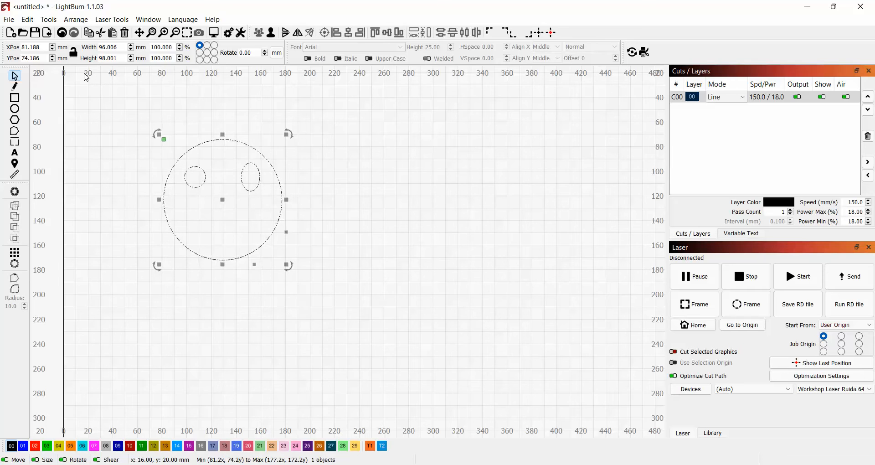
{"action": "key", "text": "ctrl+z"}
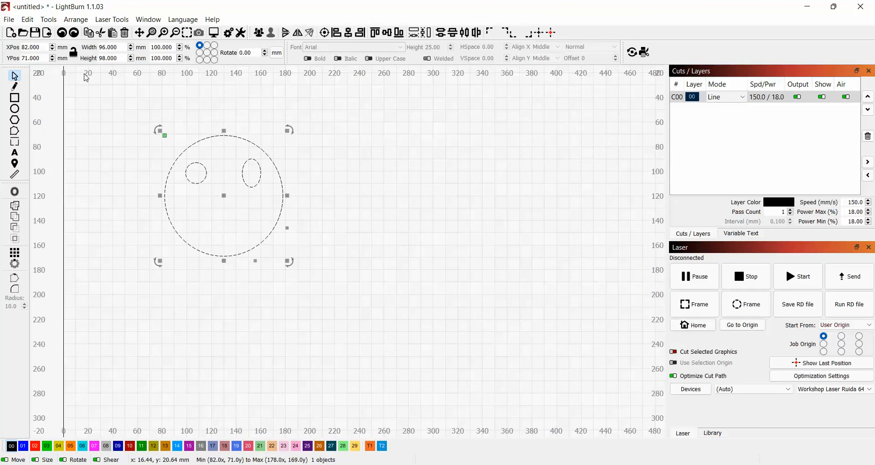
- Move the small circle across the large circle's upper-left edge and the oval across its right edge
{"action": "left_click", "coordinate": [115, 136]}
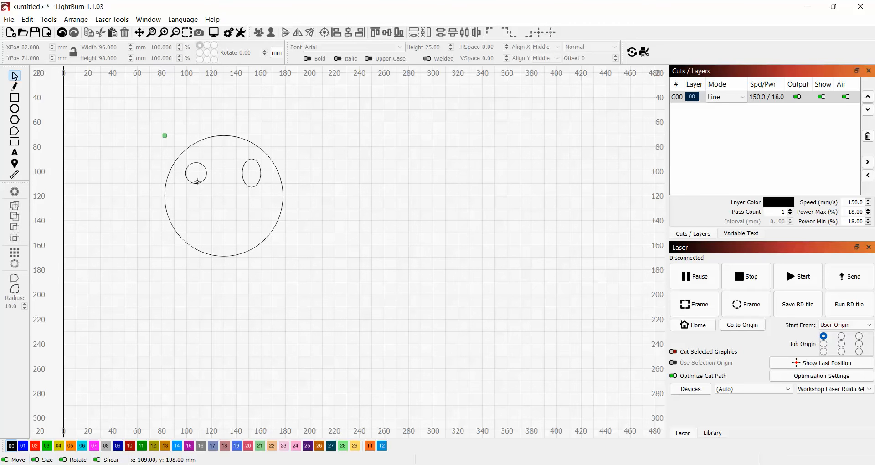
{"action": "left_click_drag", "start_coordinate": [196, 182], "coordinate": [168, 177]}
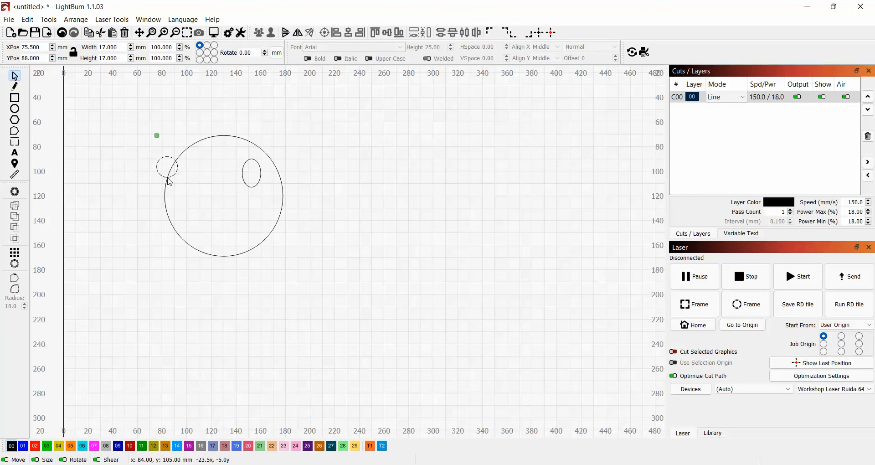
{"action": "left_click_drag", "start_coordinate": [251, 191], "coordinate": [280, 212]}
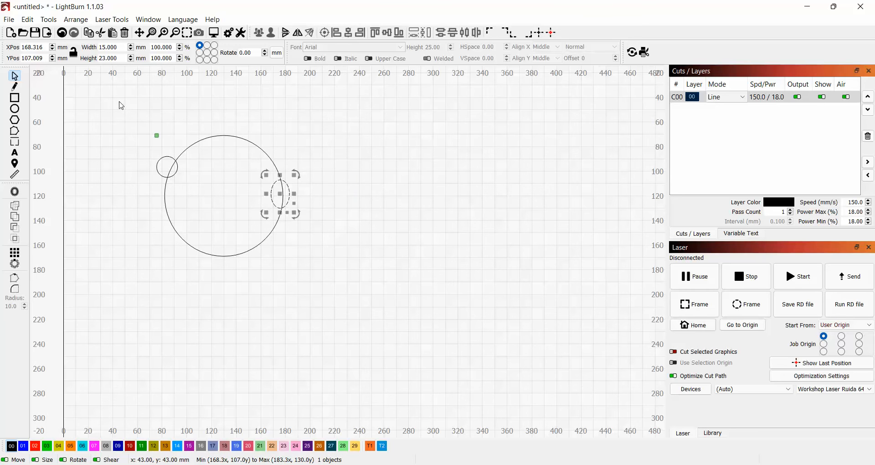
- Weld the large circle with the small circle and oval overlapping its edges into a single outline
{"action": "left_click_drag", "start_coordinate": [119, 102], "coordinate": [372, 294]}
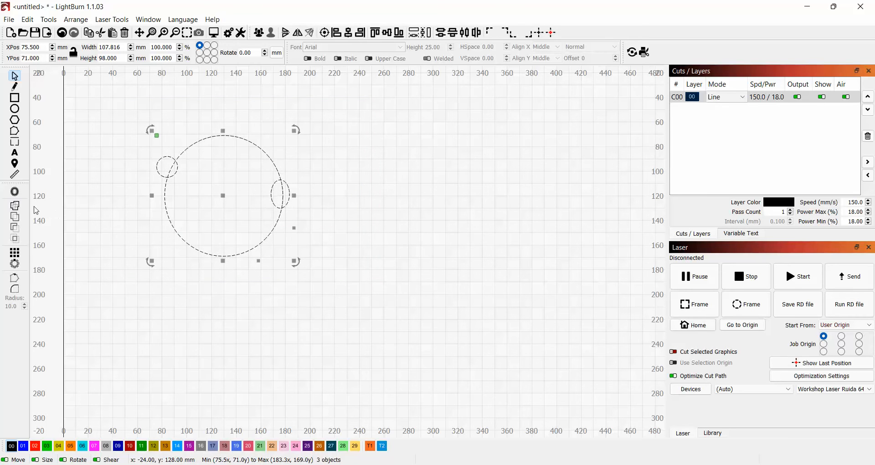
{"action": "left_click", "coordinate": [14, 206]}
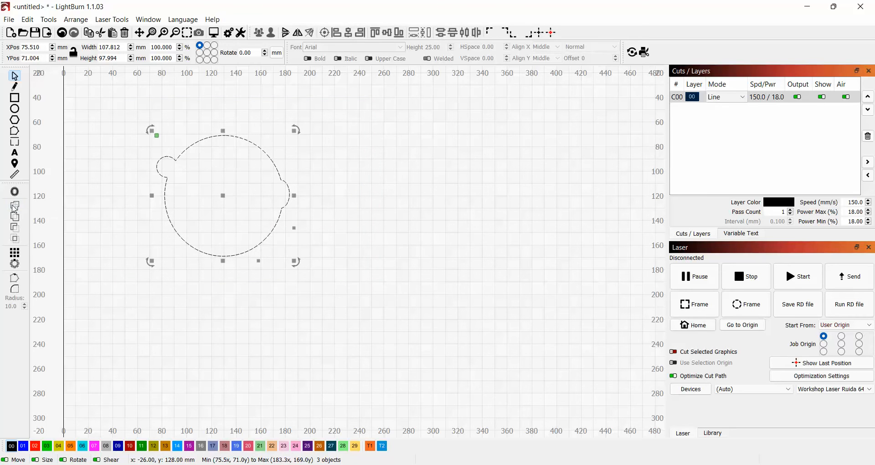
{"action": "left_click", "coordinate": [371, 197]}
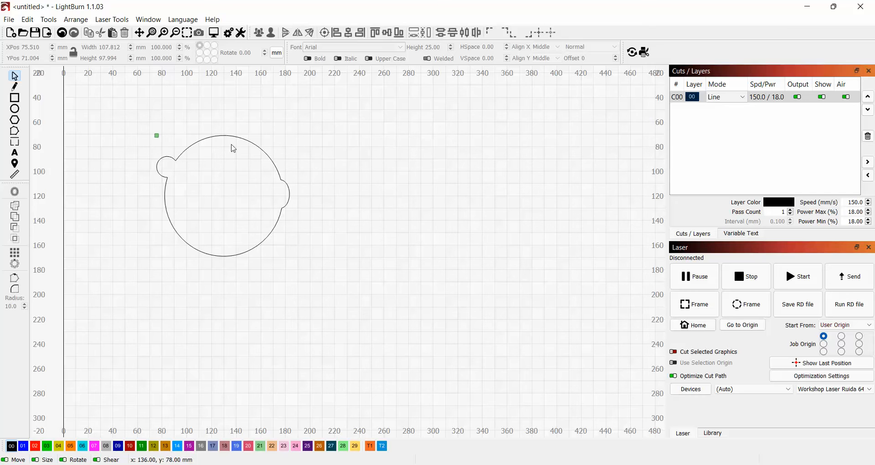
- Undo the weld and delete the large circle, the small circle and the oval
{"action": "left_click", "coordinate": [63, 36]}
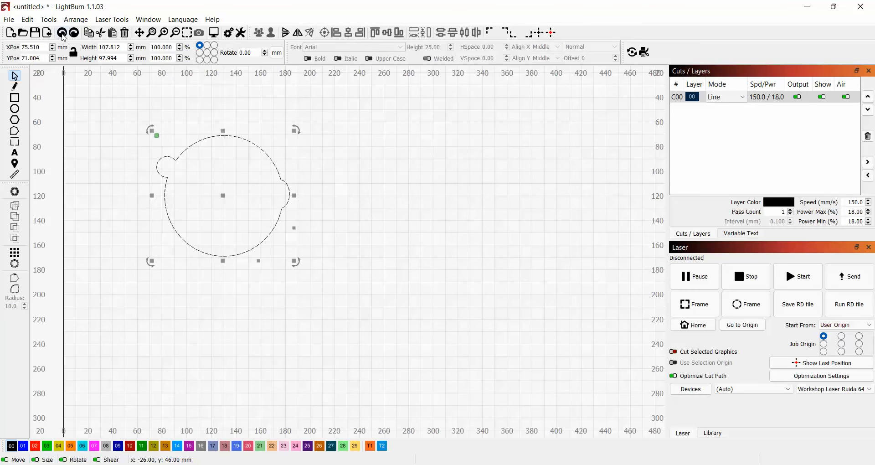
{"action": "left_click", "coordinate": [63, 36]}
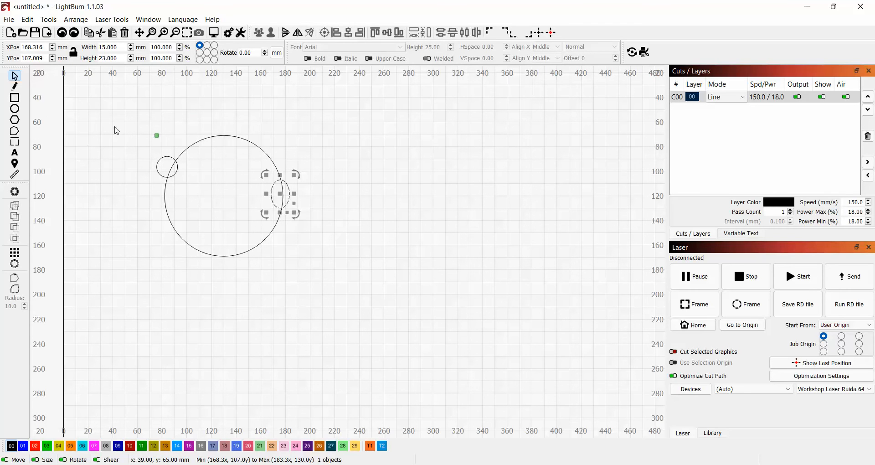
{"action": "mouse_move", "coordinate": [117, 117]}
{"action": "left_mouse_down"}
{"action": "mouse_move", "coordinate": [299, 189]}
{"action": "mouse_move", "coordinate": [350, 303]}
{"action": "left_mouse_up"}
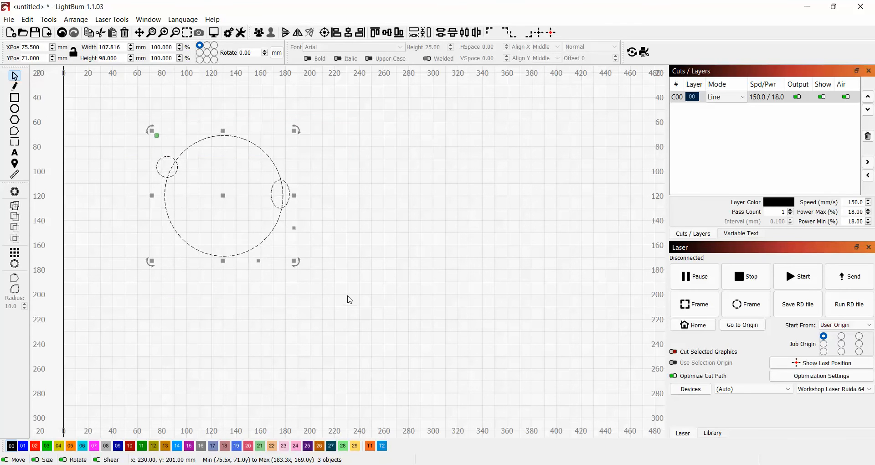
{"action": "key", "text": "Delete"}
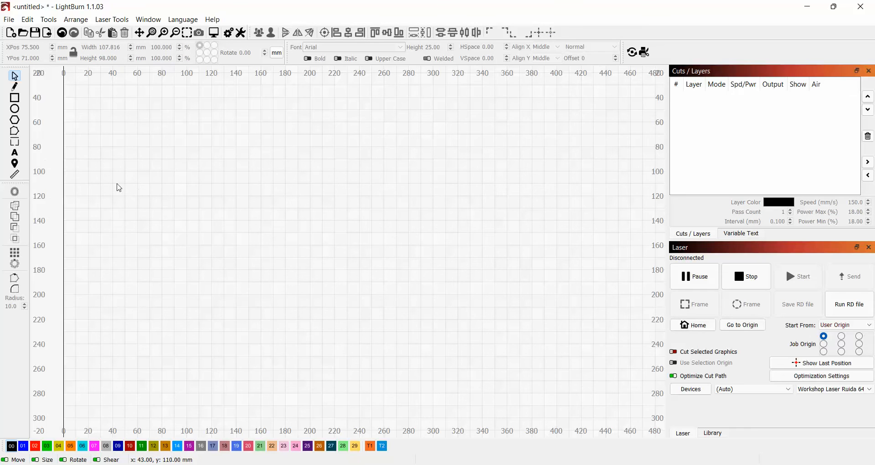
- Add the text "hello" to the empty workspace and set its font to Blackadder ITC
{"action": "left_click", "coordinate": [16, 153]}
{"action": "left_click", "coordinate": [144, 166]}
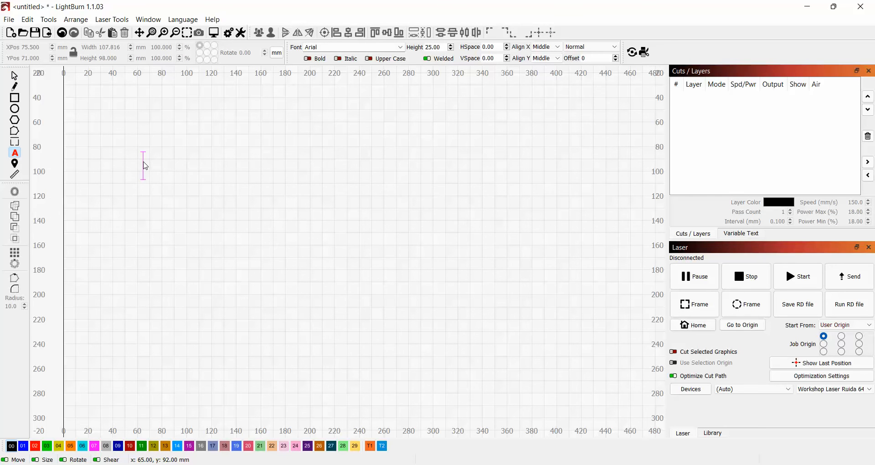
{"action": "type", "text": "hello"}
{"action": "left_click", "coordinate": [400, 47]}
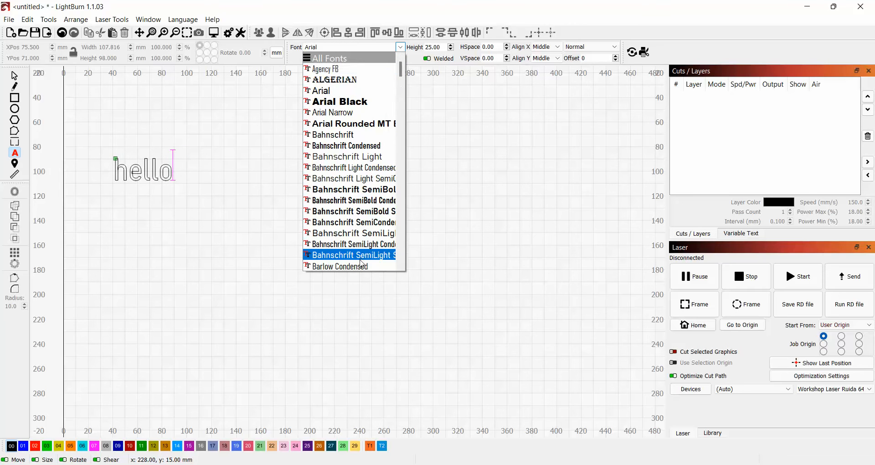
{"action": "scroll", "coordinate": [362, 255], "scroll_direction": "down", "scroll_amount": 5}
{"action": "left_click", "coordinate": [365, 179]}
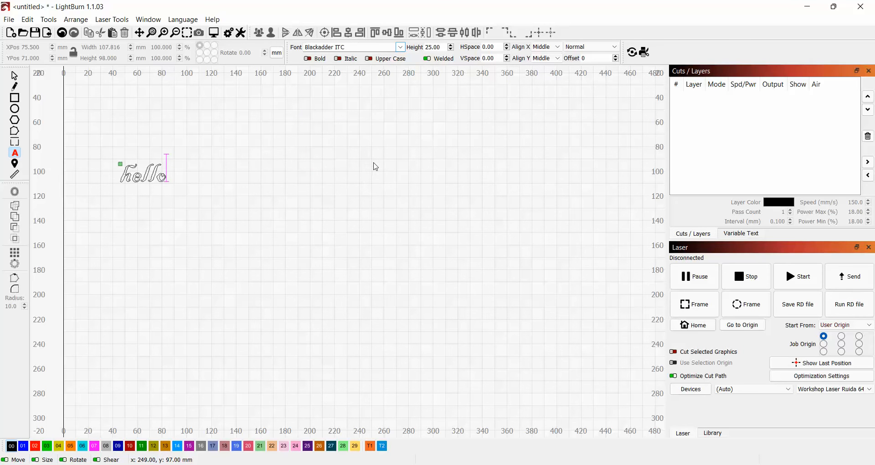
- Increase the height of the "hello" text to 42.50 mm and finish editing it
{"action": "scroll", "coordinate": [451, 46], "scroll_direction": "up", "scroll_amount": 5}
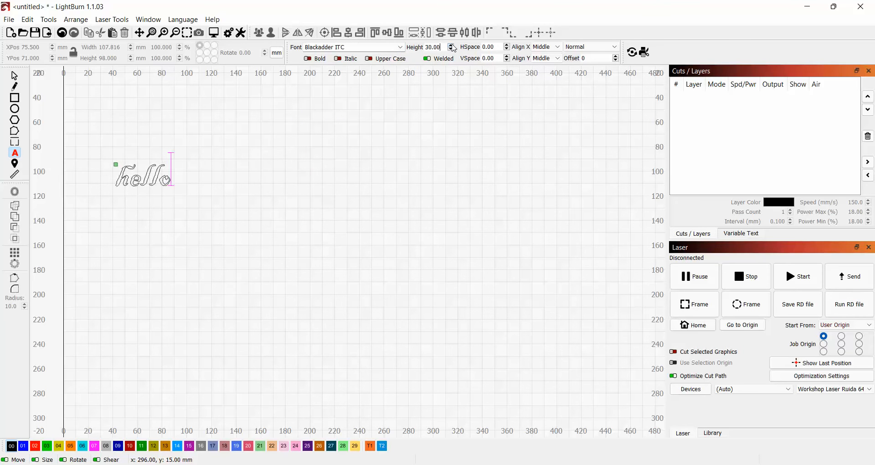
{"action": "scroll", "coordinate": [455, 48], "scroll_direction": "up", "scroll_amount": 12}
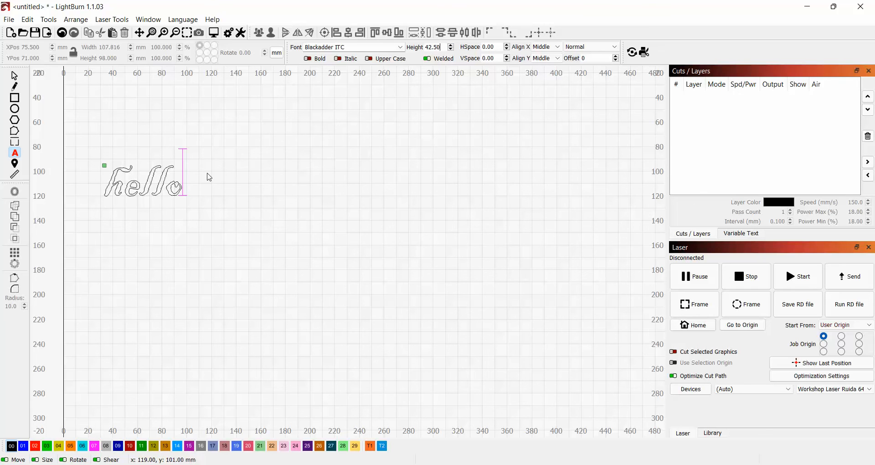
{"action": "left_click", "coordinate": [153, 164]}
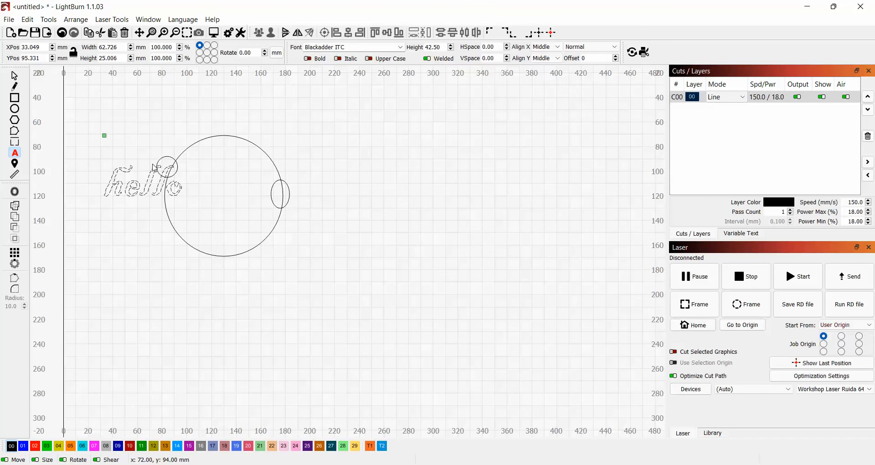
{"action": "left_click", "coordinate": [354, 287]}
- Delete the "hello" text together with all the circles to clear the workspace
{"action": "left_click", "coordinate": [15, 75]}
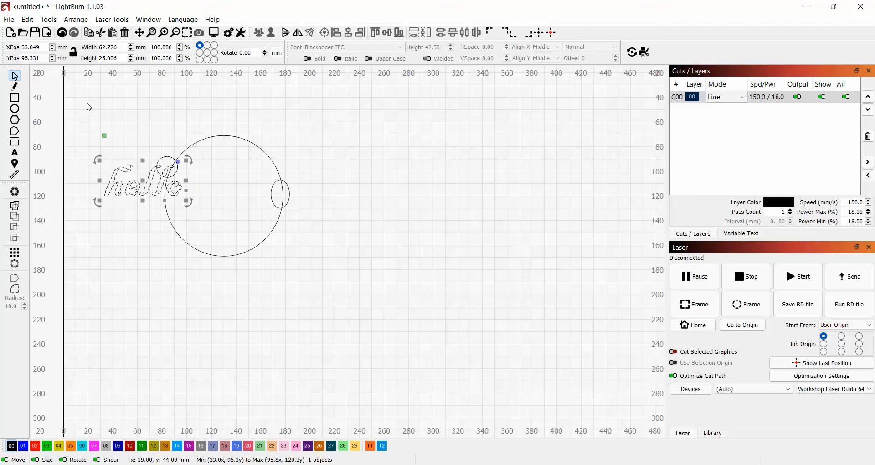
{"action": "mouse_move", "coordinate": [87, 103]}
{"action": "left_mouse_down"}
{"action": "mouse_move", "coordinate": [198, 223]}
{"action": "mouse_move", "coordinate": [397, 302]}
{"action": "left_mouse_up"}
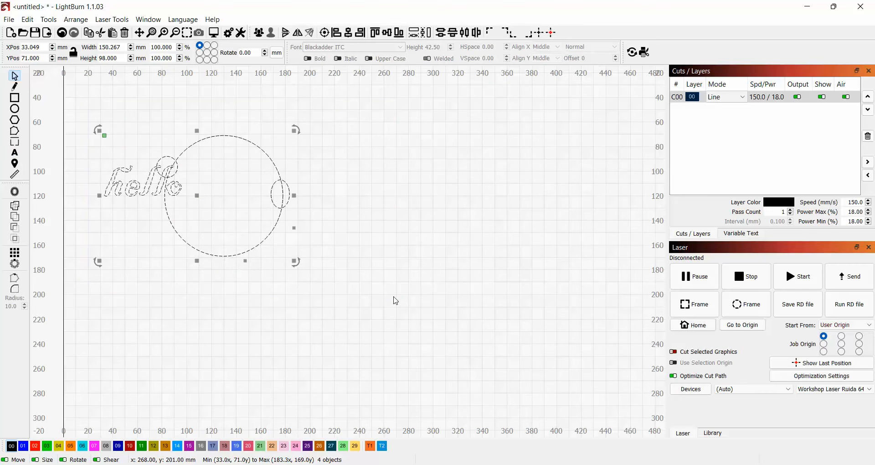
{"action": "key", "text": "Delete"}
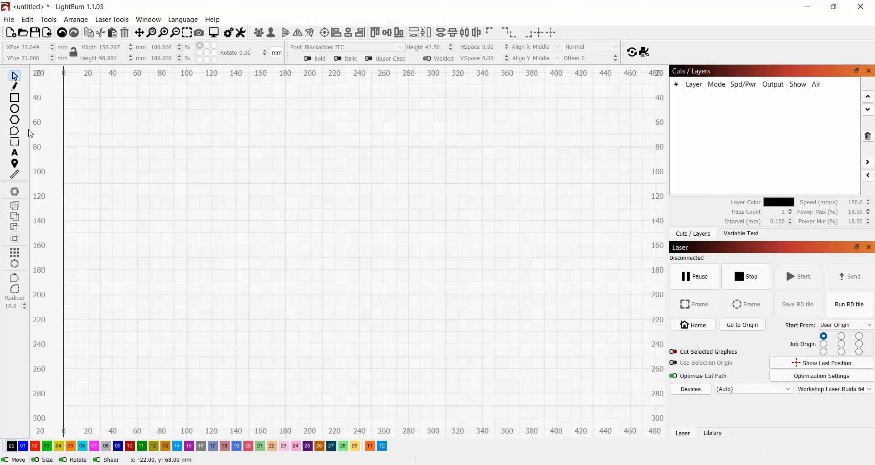
- Draw three separate rectangles side by side at staggered heights, making the rightmost about 43 by 50 mm
{"action": "left_click", "coordinate": [15, 99]}
{"action": "mouse_move", "coordinate": [137, 127]}
{"action": "left_mouse_down"}
{"action": "mouse_move", "coordinate": [176, 188]}
{"action": "mouse_move", "coordinate": [279, 253]}
{"action": "left_mouse_up"}
{"action": "left_click_drag", "start_coordinate": [296, 140], "coordinate": [350, 202]}
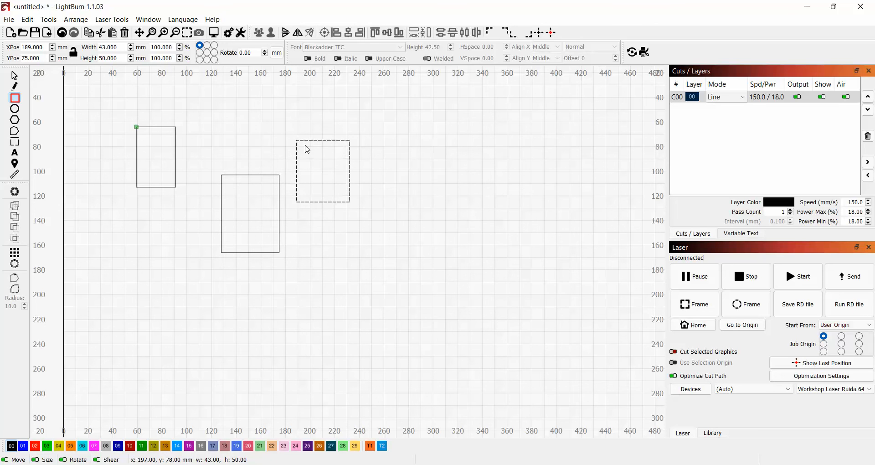
- Align all three rectangles along their top edges
{"action": "left_click", "coordinate": [16, 76]}
{"action": "left_click_drag", "start_coordinate": [119, 108], "coordinate": [451, 305]}
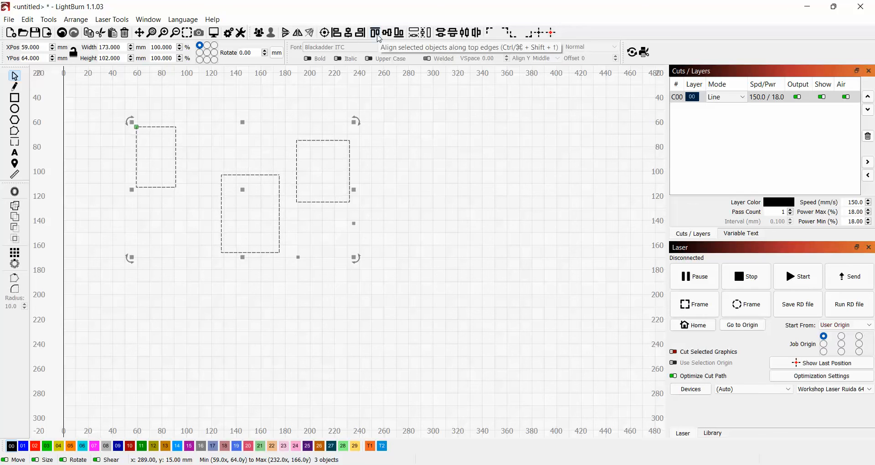
{"action": "left_click", "coordinate": [375, 33]}
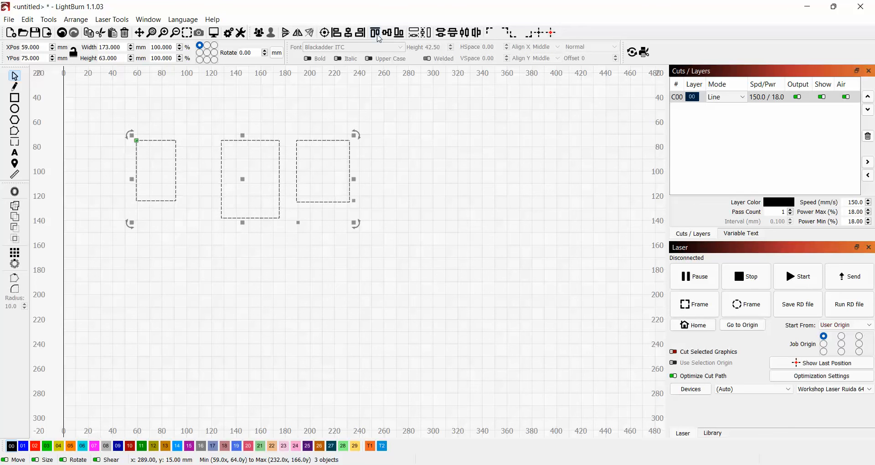
- Undo the top alignment and align the three rectangles along their bottom edges
{"action": "key", "text": "ctrl+z"}
{"action": "left_click", "coordinate": [400, 32]}
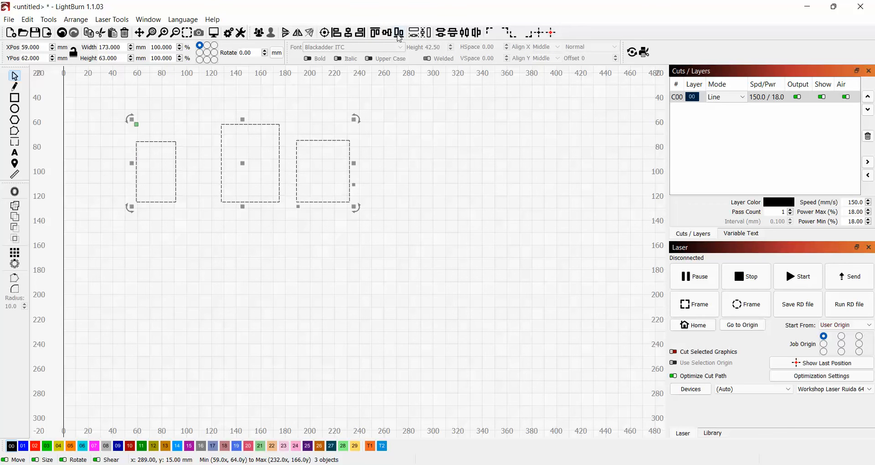
- Undo the bottom alignment and align the centres of the three rectangles on one horizontal line
{"action": "key", "text": "ctrl+z"}
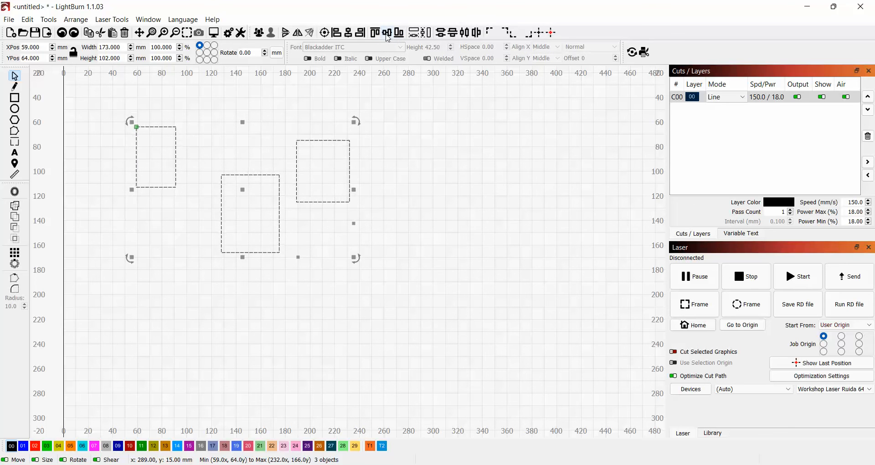
{"action": "left_click", "coordinate": [387, 34]}
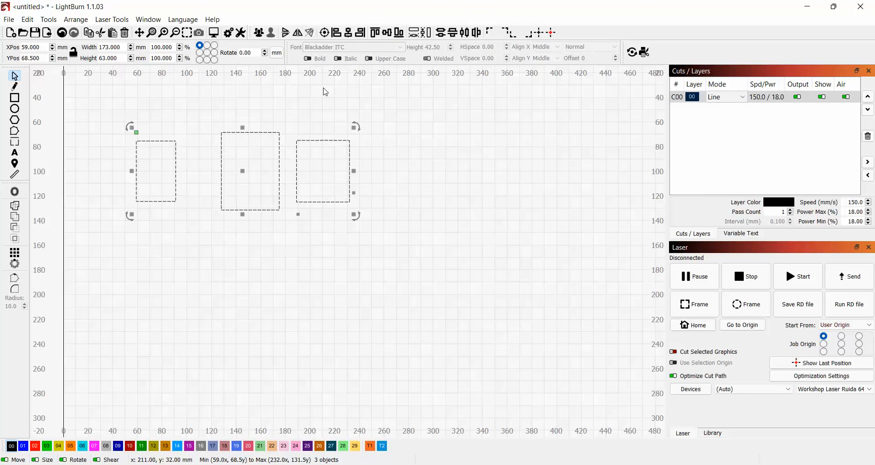
- Undo the last alignment and align the three rectangles by their left edges, right edges and centres on one vertical line
{"action": "key", "text": "ctrl+z"}
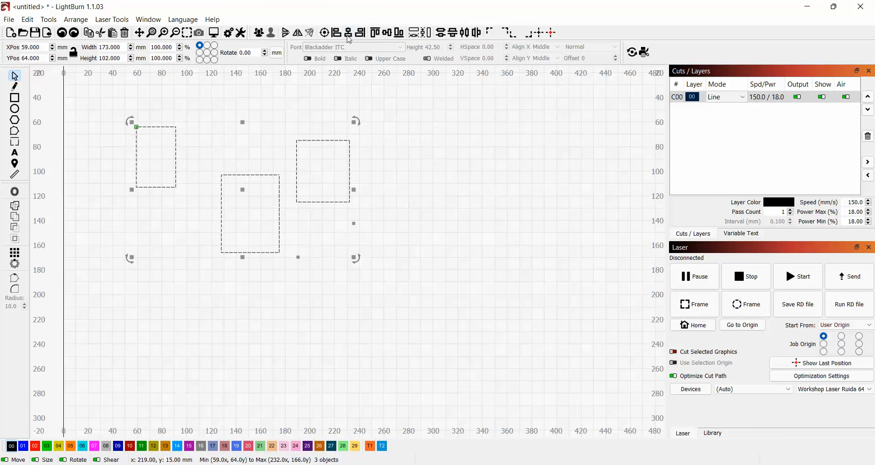
{"action": "left_click", "coordinate": [338, 35]}
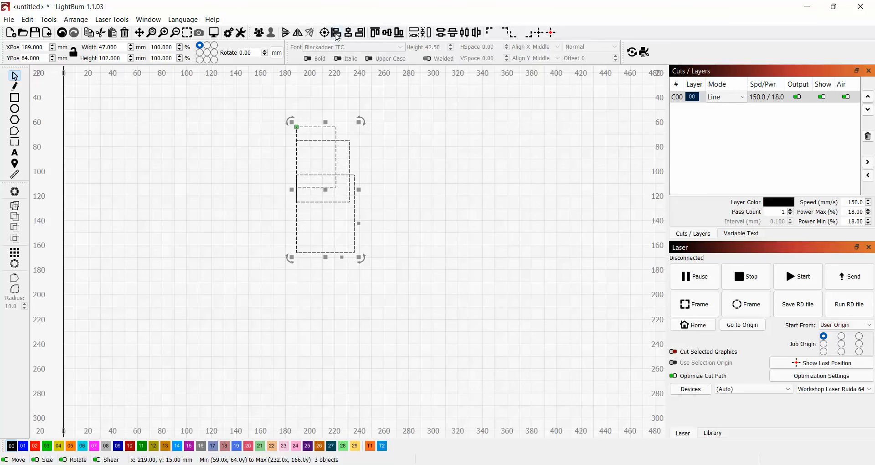
{"action": "left_click", "coordinate": [361, 34]}
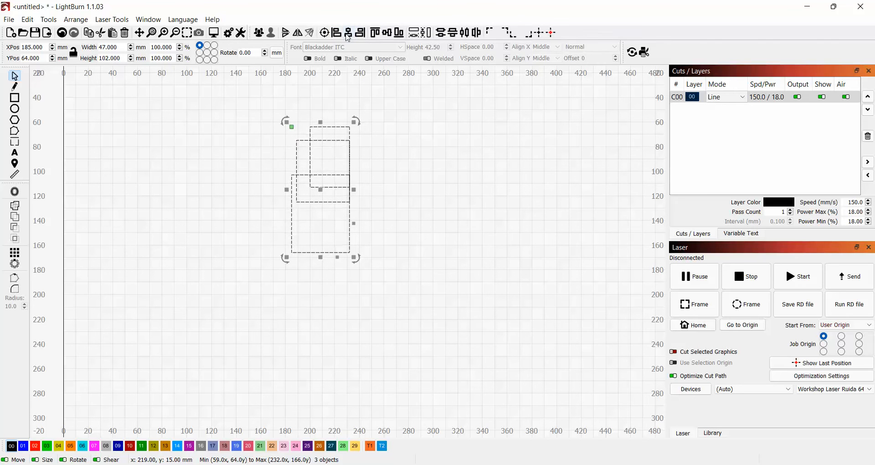
{"action": "left_click", "coordinate": [347, 36]}
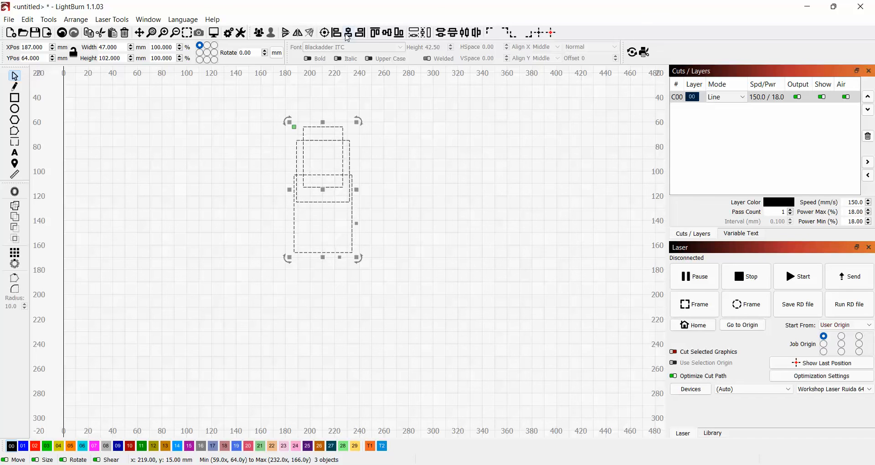
- Delete the three rectangles and draw a new rectangle, setting its width and height to 100 mm
{"action": "left_click_drag", "start_coordinate": [264, 96], "coordinate": [414, 323]}
{"action": "key", "text": "Delete"}
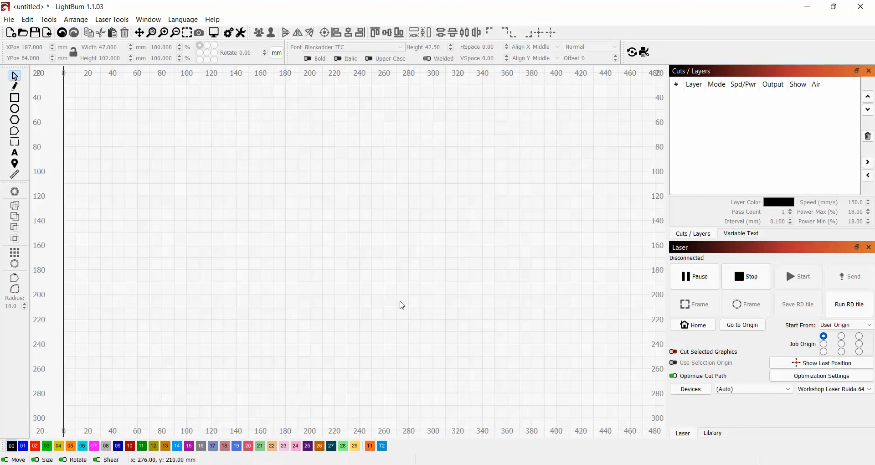
{"action": "left_click", "coordinate": [18, 98]}
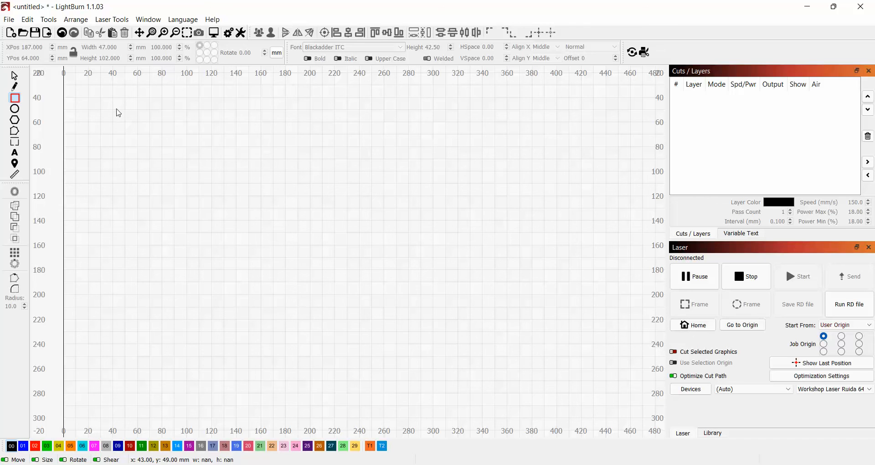
{"action": "left_click_drag", "start_coordinate": [113, 111], "coordinate": [225, 216]}
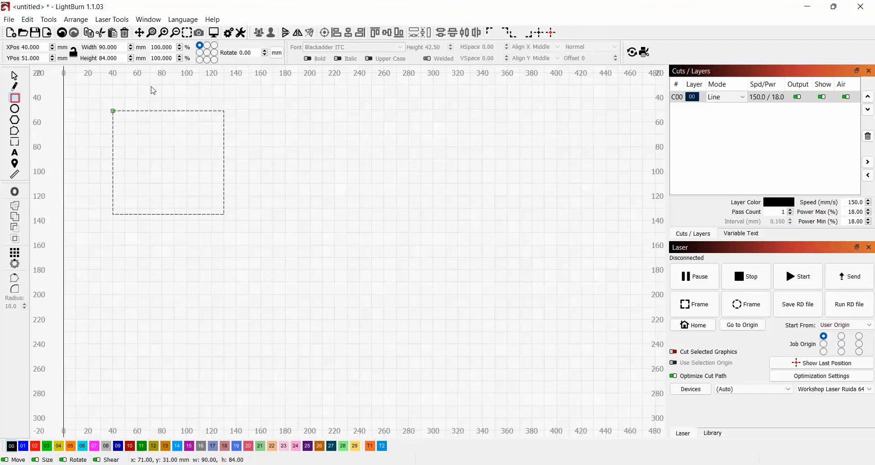
{"action": "double_click", "coordinate": [96, 52]}
{"action": "type", "text": "100"}
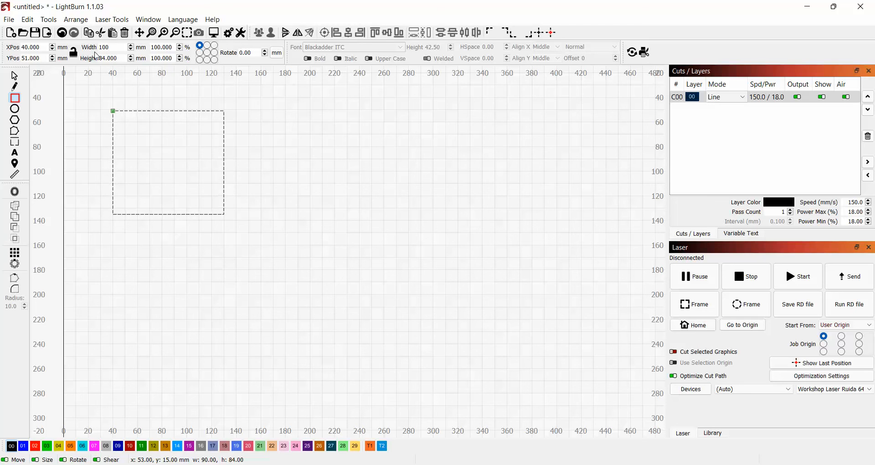
{"action": "key", "text": "Tab"}
{"action": "type", "text": "100"}
{"action": "key", "text": "Return"}
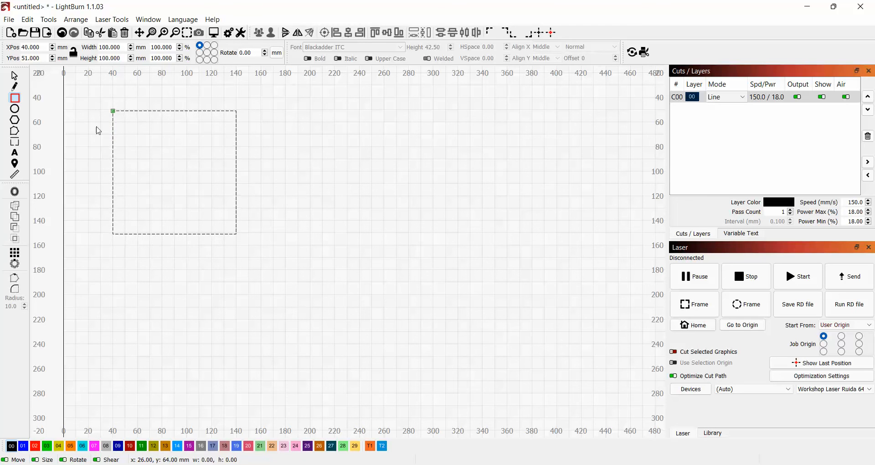
- Draw a circle about 20 mm in diameter inside the square near its upper-left corner
{"action": "left_click", "coordinate": [15, 110]}
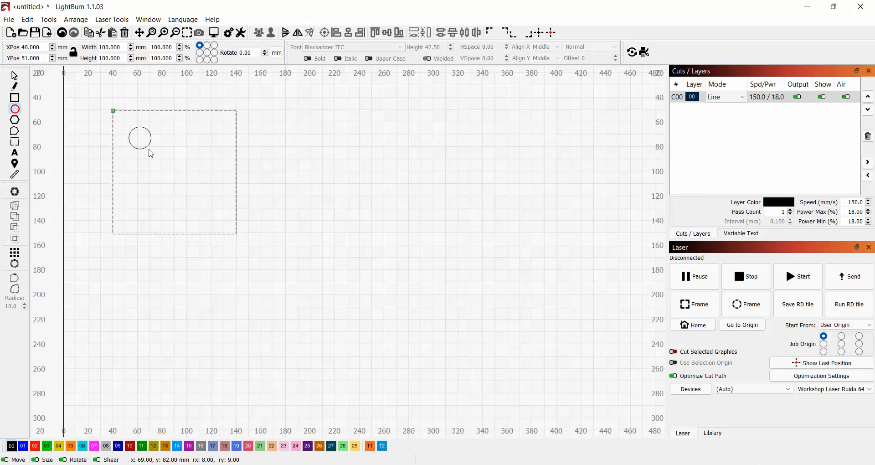
{"action": "left_click_drag", "start_coordinate": [151, 154], "coordinate": [153, 156]}
{"action": "key", "text": "Escape"}
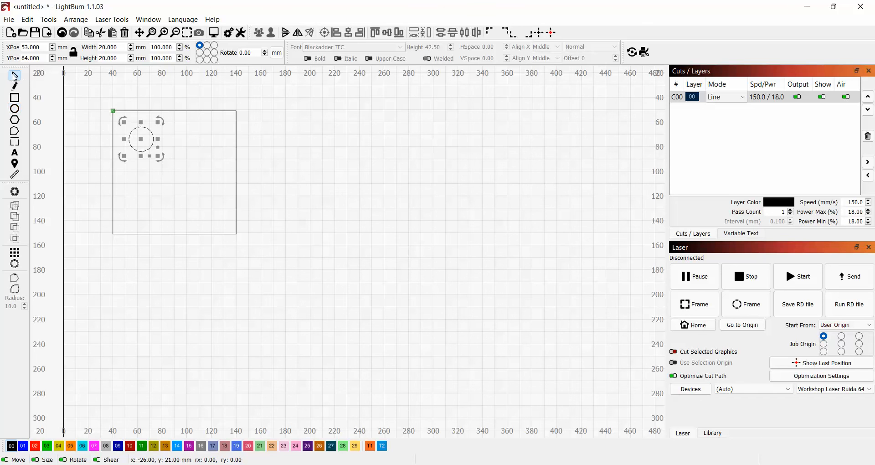
{"action": "left_click", "coordinate": [91, 138]}
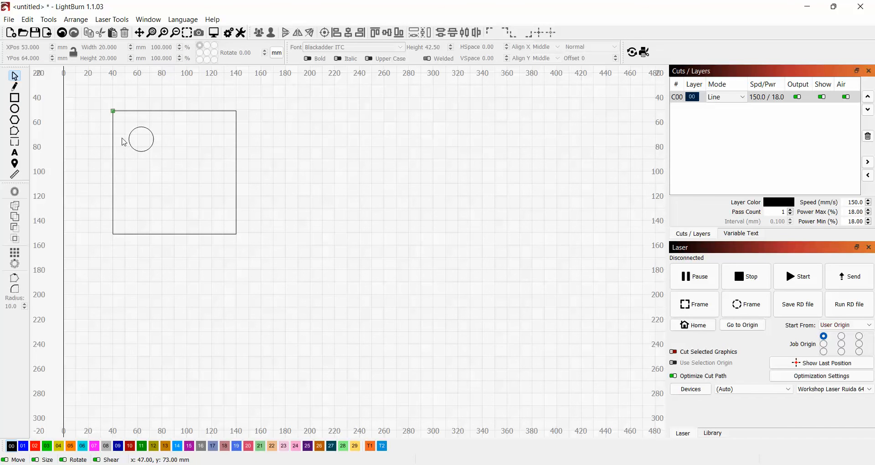
{"action": "left_click", "coordinate": [120, 111]}
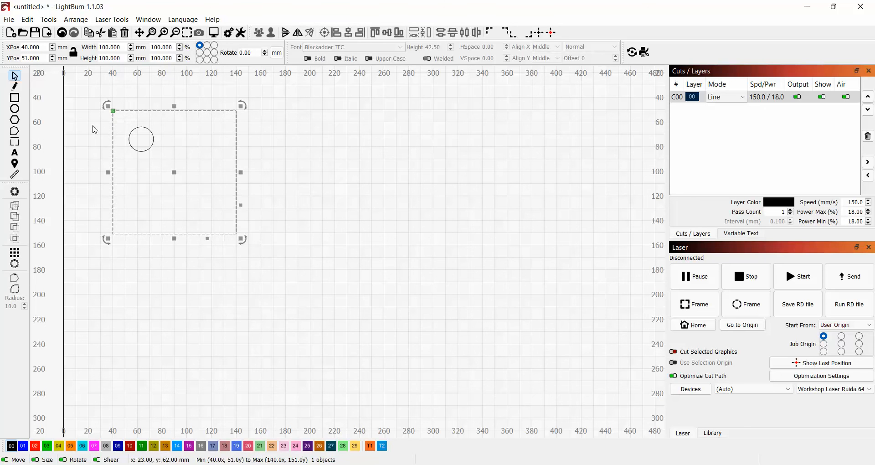
- Shift the circle sideways inside the square by setting its X position to 60 mm
{"action": "left_click", "coordinate": [137, 144]}
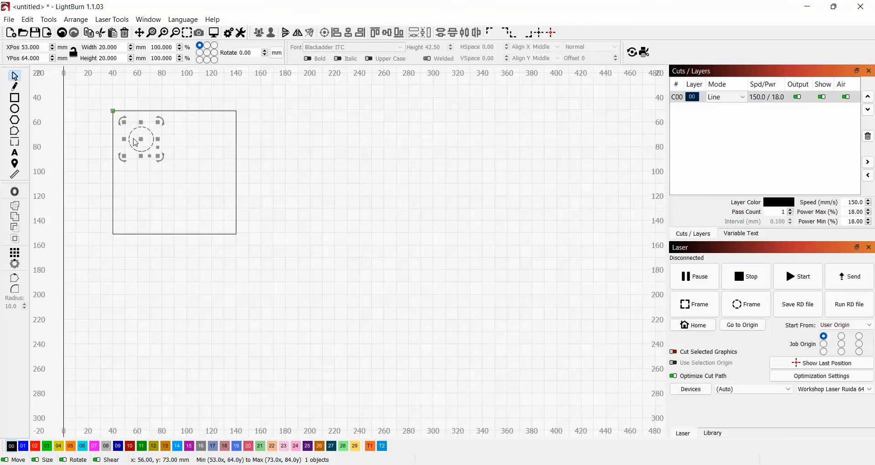
{"action": "left_click", "coordinate": [52, 45]}
{"action": "left_click", "coordinate": [52, 45]}
{"action": "left_click", "coordinate": [52, 45]}
{"action": "left_click", "coordinate": [52, 46]}
{"action": "left_click", "coordinate": [52, 45]}
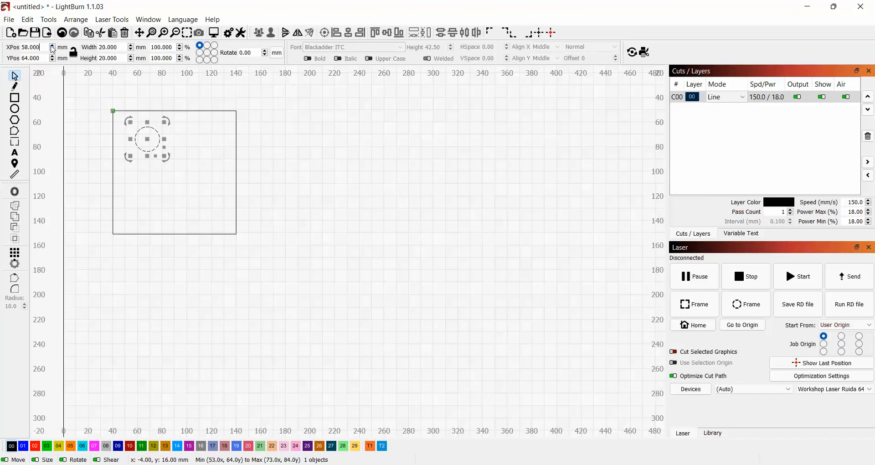
{"action": "left_click", "coordinate": [52, 46]}
{"action": "left_click", "coordinate": [53, 46]}
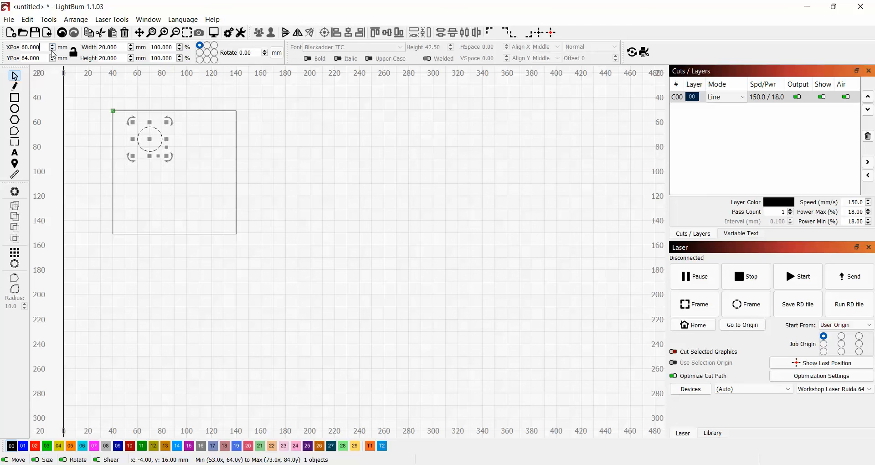
{"action": "left_click", "coordinate": [128, 146]}
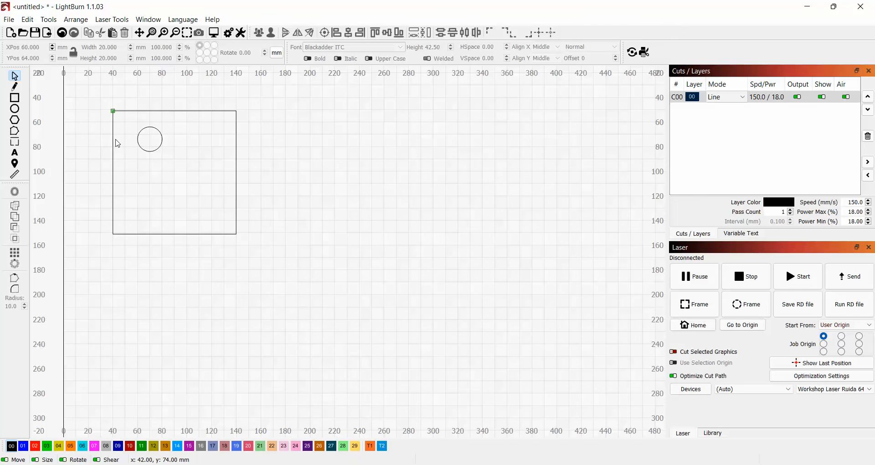
- Draw a rectangle about 39 mm high outside the square, to its right, and set its width to 20 mm
{"action": "left_click", "coordinate": [14, 97]}
{"action": "mouse_move", "coordinate": [299, 118]}
{"action": "left_mouse_down"}
{"action": "mouse_move", "coordinate": [317, 168]}
{"action": "mouse_move", "coordinate": [325, 166]}
{"action": "left_mouse_up"}
{"action": "left_click", "coordinate": [131, 50]}
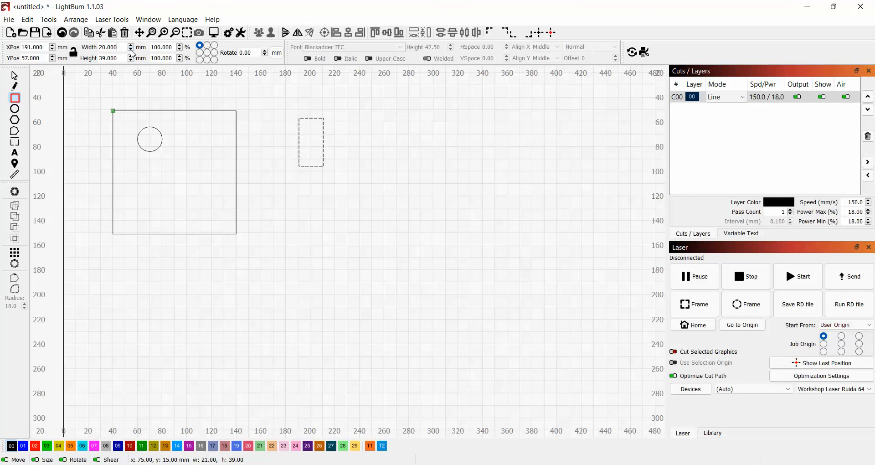
{"action": "left_click", "coordinate": [15, 76]}
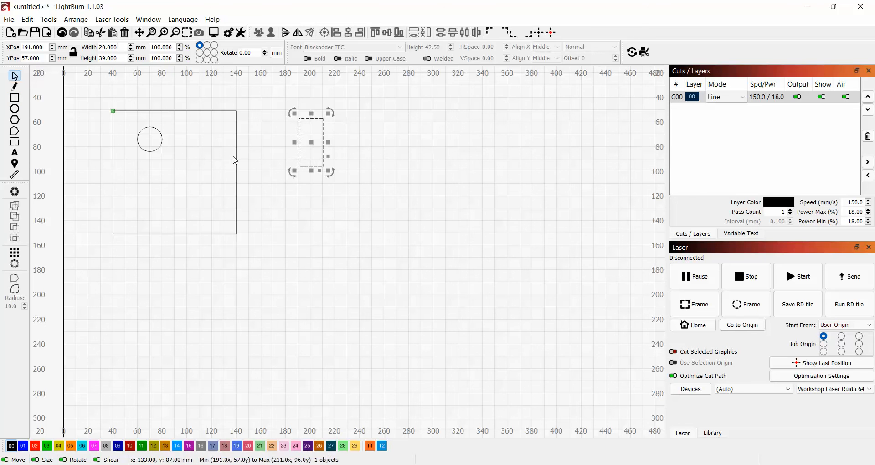
- Move the small rectangle inside the square near its left edge and shift the circle right, clear of the rectangle
{"action": "left_click_drag", "start_coordinate": [306, 147], "coordinate": [126, 153]}
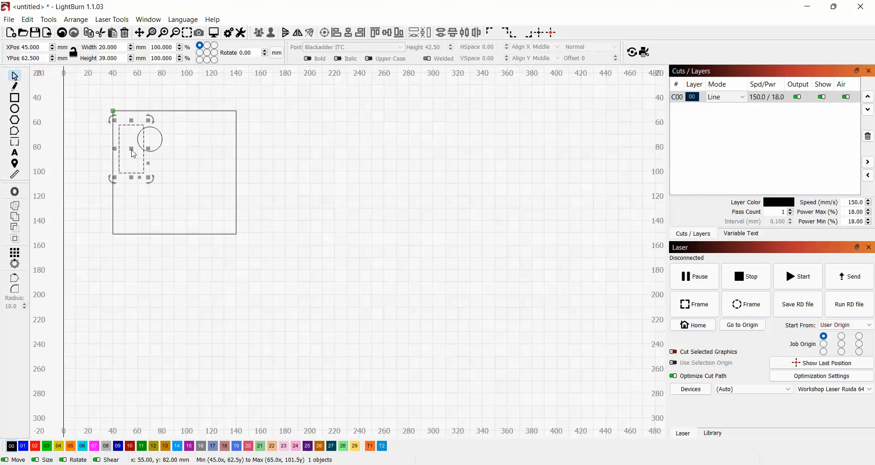
{"action": "left_click", "coordinate": [113, 192], "text": "shift"}
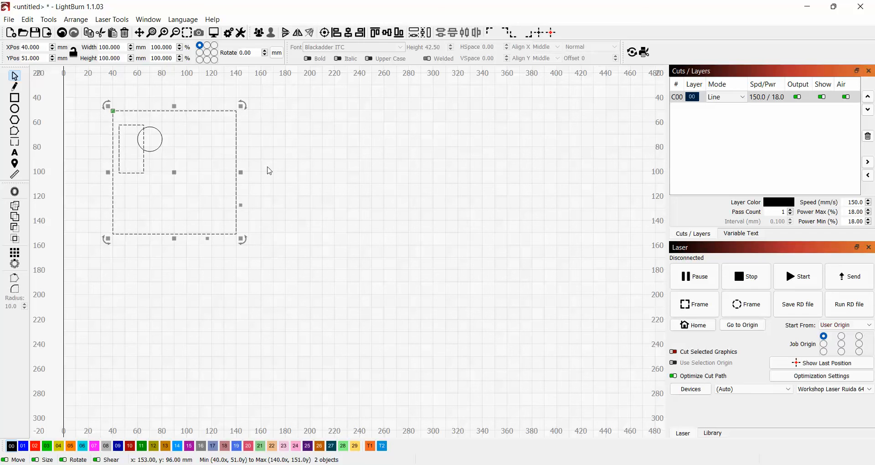
{"action": "left_click", "coordinate": [268, 170]}
{"action": "left_click_drag", "start_coordinate": [162, 150], "coordinate": [190, 150]}
- Align the small rectangle's left edge with the left edge of the square
{"action": "left_click", "coordinate": [124, 170]}
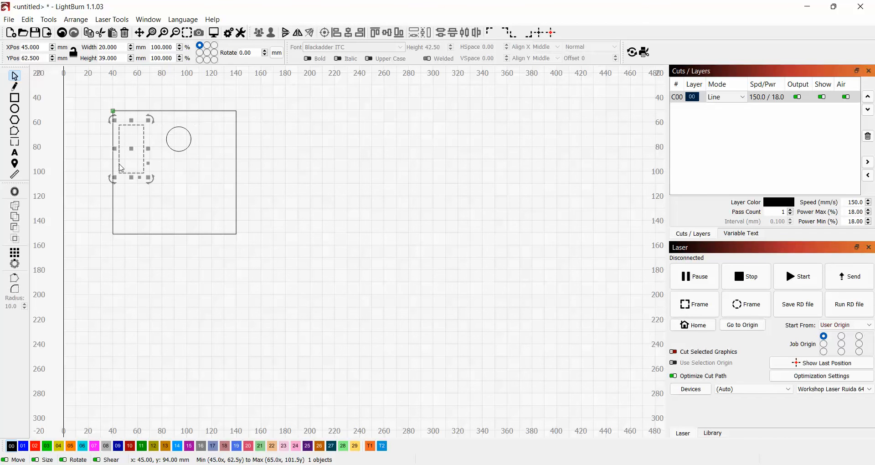
{"action": "left_click", "coordinate": [114, 213], "text": "shift"}
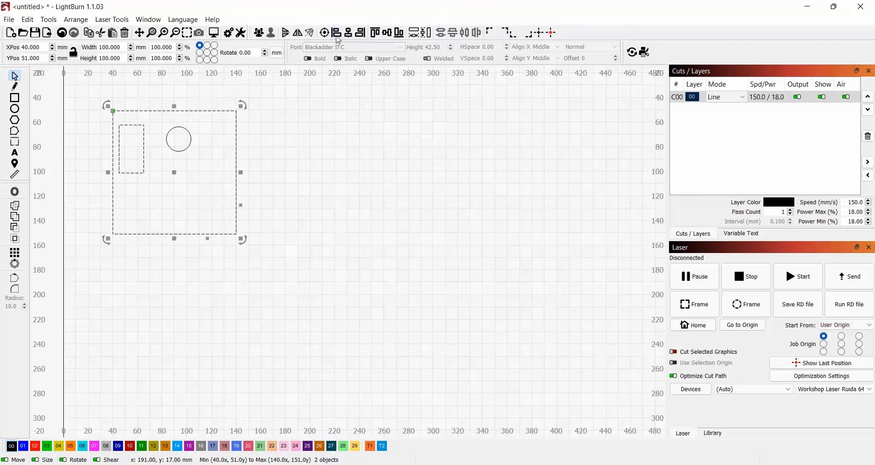
{"action": "left_click", "coordinate": [337, 32]}
{"action": "left_click", "coordinate": [172, 165]}
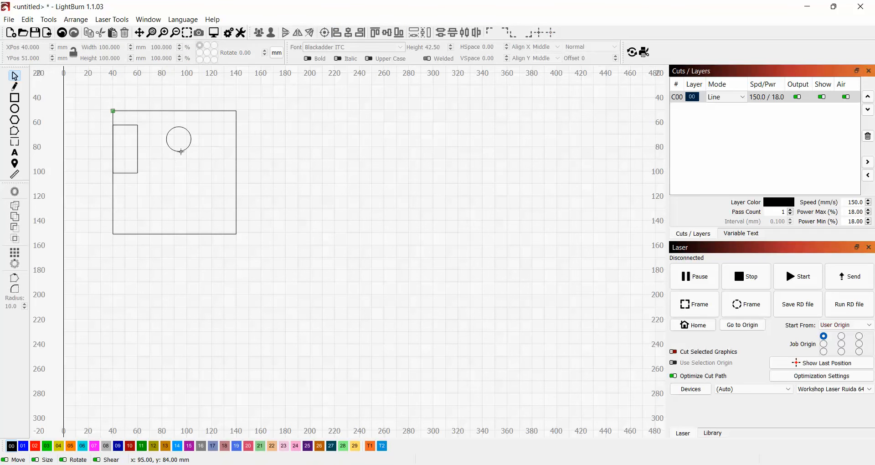
- Move the circle against the small rectangle's right edge, at about X 60, Y 65 mm, and delete the rectangle
{"action": "left_click_drag", "start_coordinate": [180, 151], "coordinate": [153, 158]}
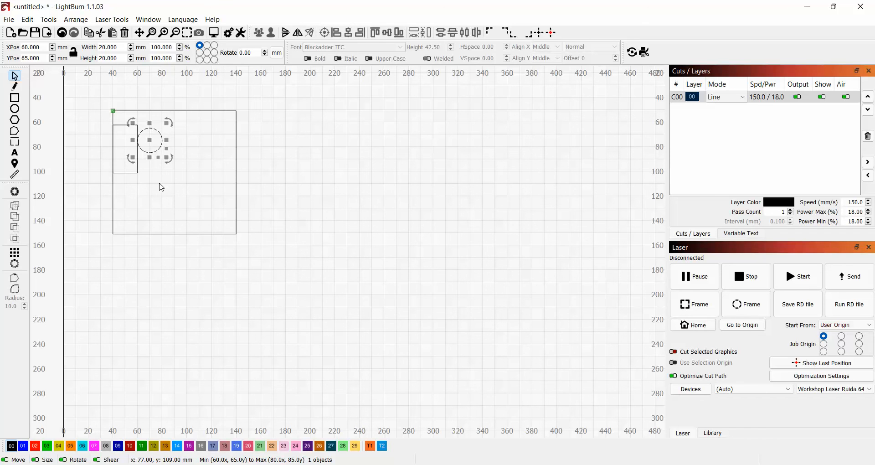
{"action": "left_click", "coordinate": [145, 186]}
{"action": "left_click", "coordinate": [137, 174]}
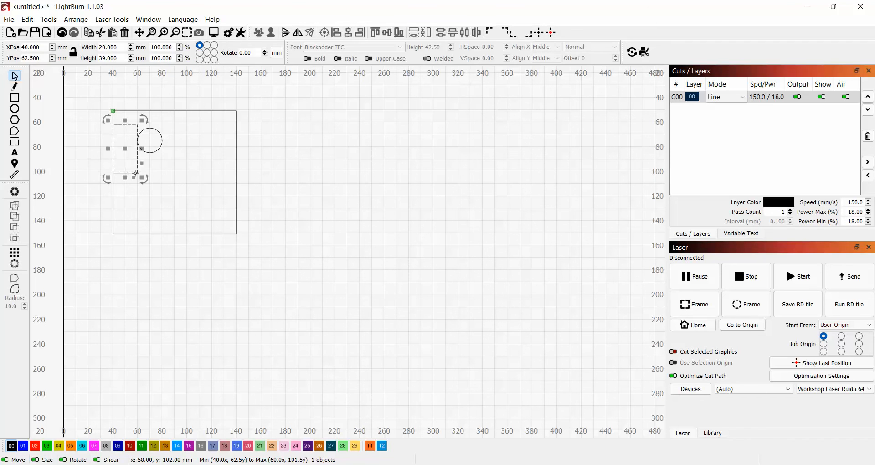
{"action": "key", "text": "Delete"}
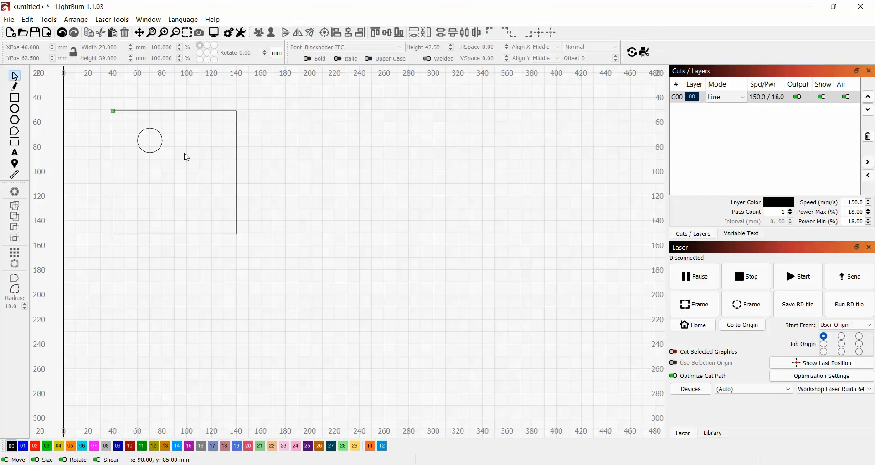
- Centre the square and the circle on each other both horizontally and vertically
{"action": "left_click", "coordinate": [175, 111]}
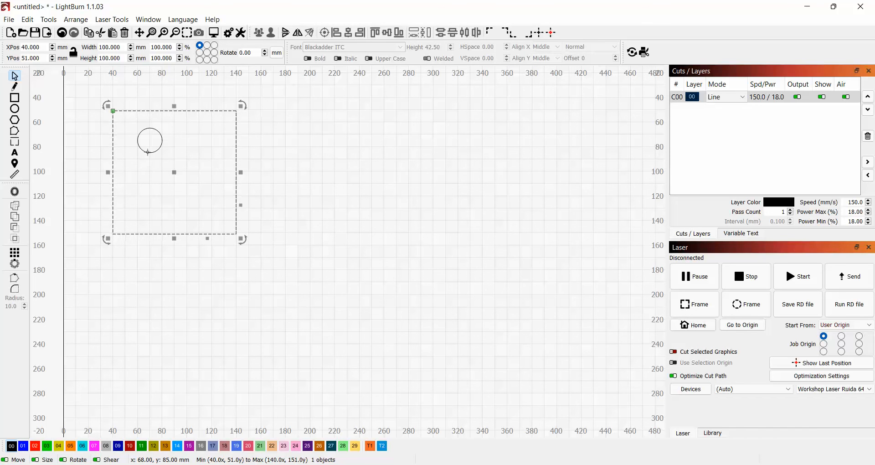
{"action": "left_click", "coordinate": [147, 153], "text": "shift"}
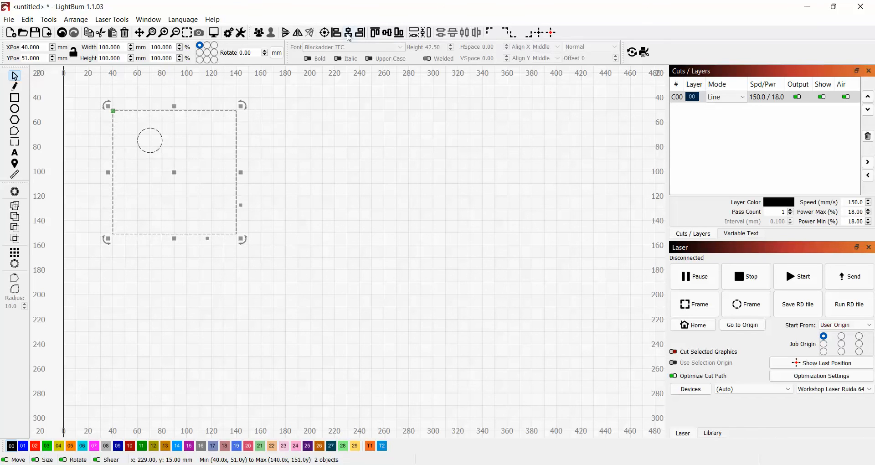
{"action": "left_click", "coordinate": [350, 35]}
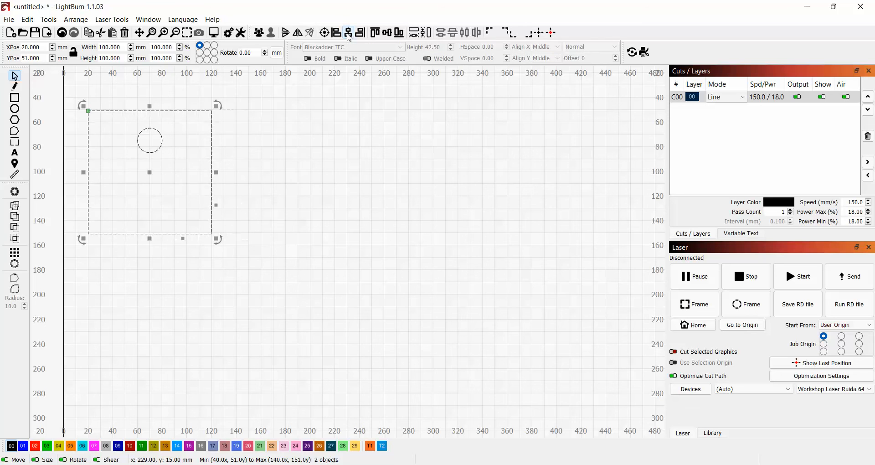
{"action": "left_click", "coordinate": [388, 34]}
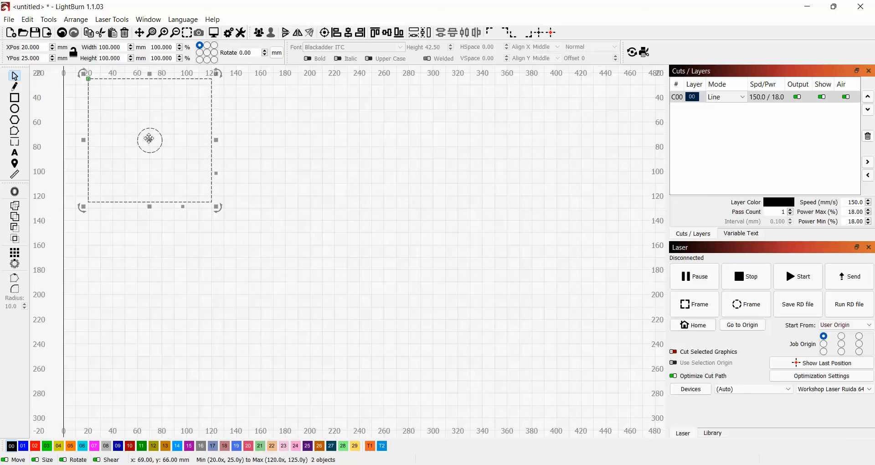
- Merge the square and the circle with Boolean Union and undo the merge
{"action": "left_click", "coordinate": [15, 218]}
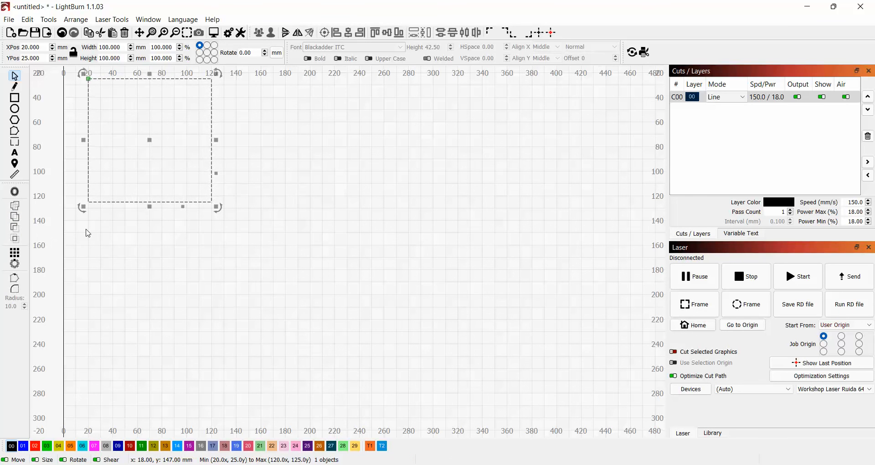
{"action": "key", "text": "ctrl+z"}
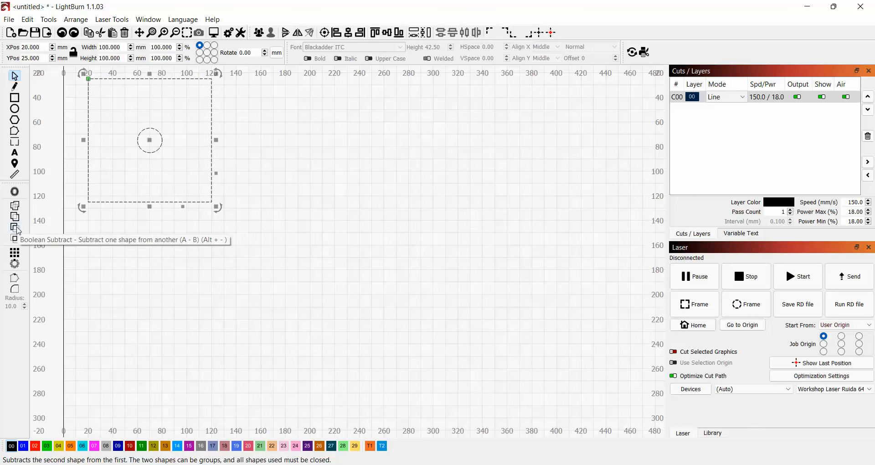
- Move the square about 55 mm right and 35 mm down, away from the circle, and undo the move
{"action": "left_click", "coordinate": [229, 267]}
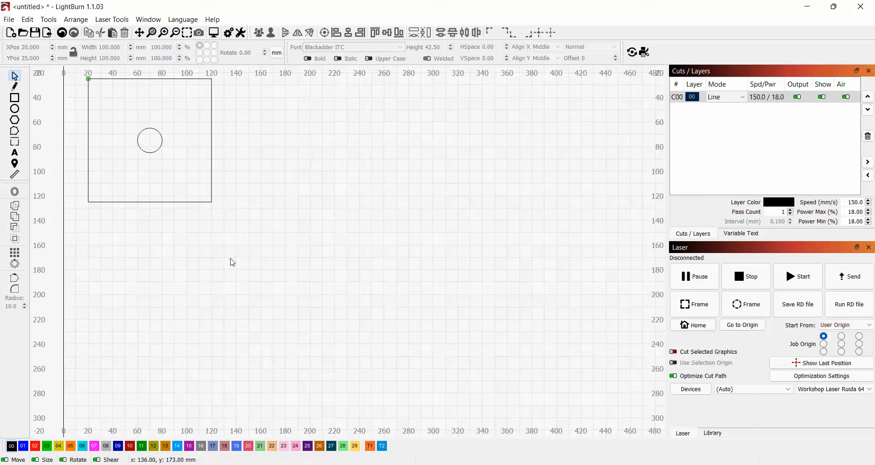
{"action": "left_click", "coordinate": [212, 202]}
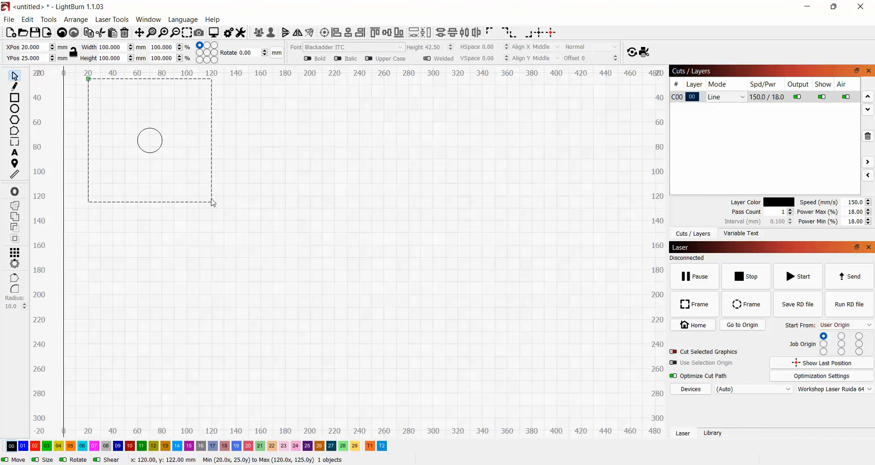
{"action": "left_click_drag", "start_coordinate": [213, 203], "coordinate": [283, 248]}
{"action": "key", "text": "ctrl+z"}
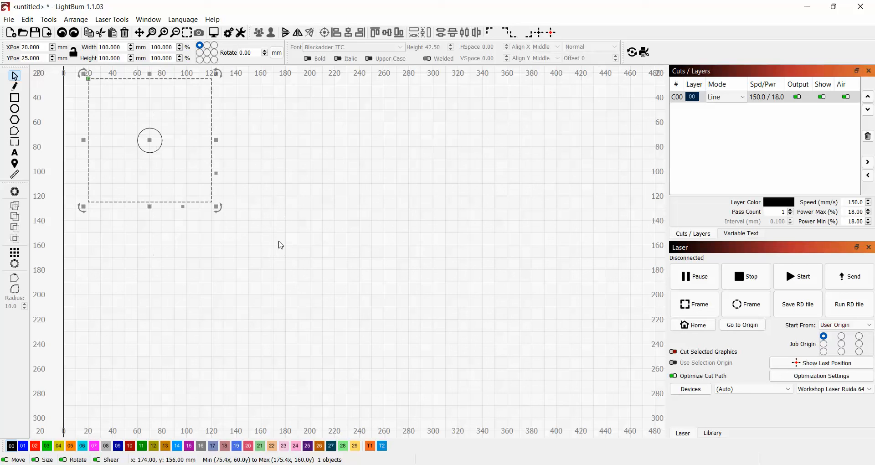
- Combine the square and the circle into one object and move it to about X 44, Y 111 mm
{"action": "left_click", "coordinate": [151, 152], "text": "shift"}
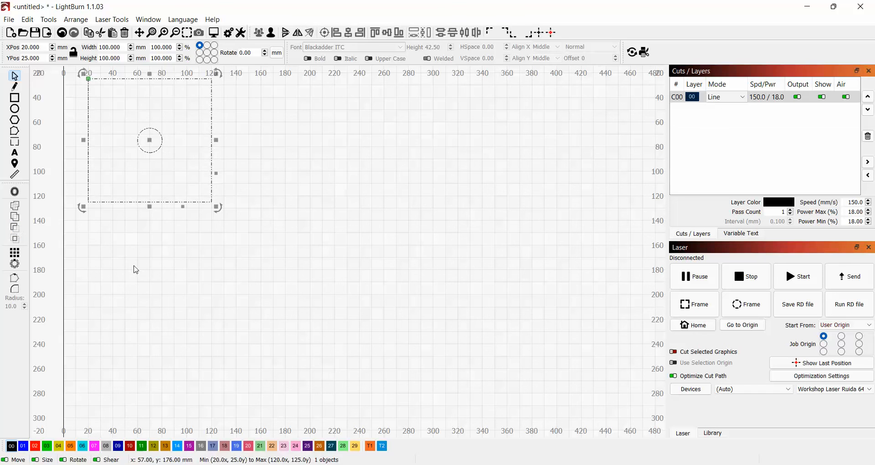
{"action": "left_click", "coordinate": [228, 227]}
{"action": "left_click_drag", "start_coordinate": [212, 199], "coordinate": [243, 309]}
{"action": "left_click", "coordinate": [353, 263]}
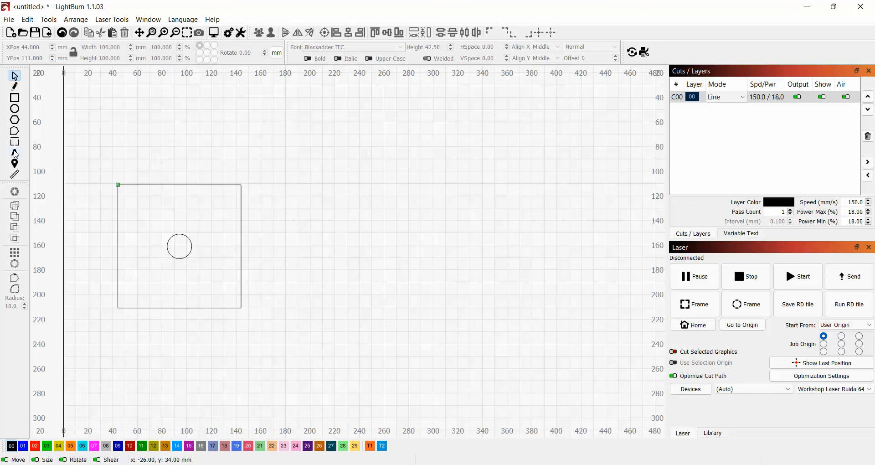
{"action": "left_click_drag", "start_coordinate": [105, 160], "coordinate": [285, 363]}
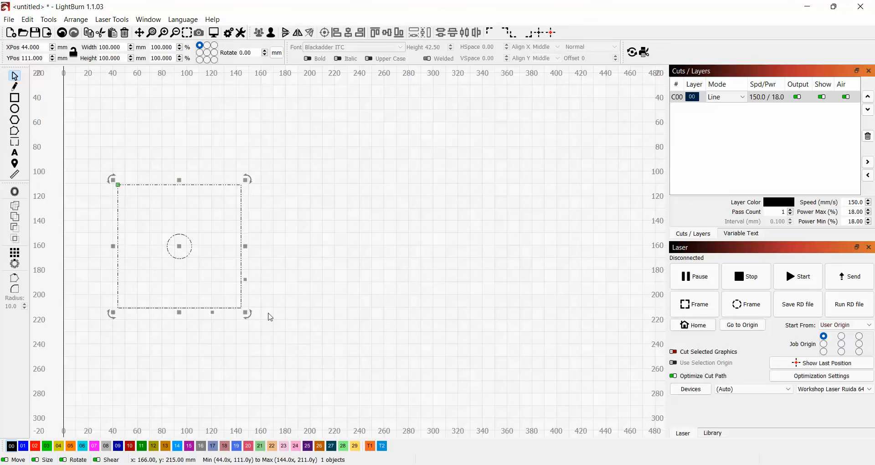
{"action": "left_click", "coordinate": [270, 317]}
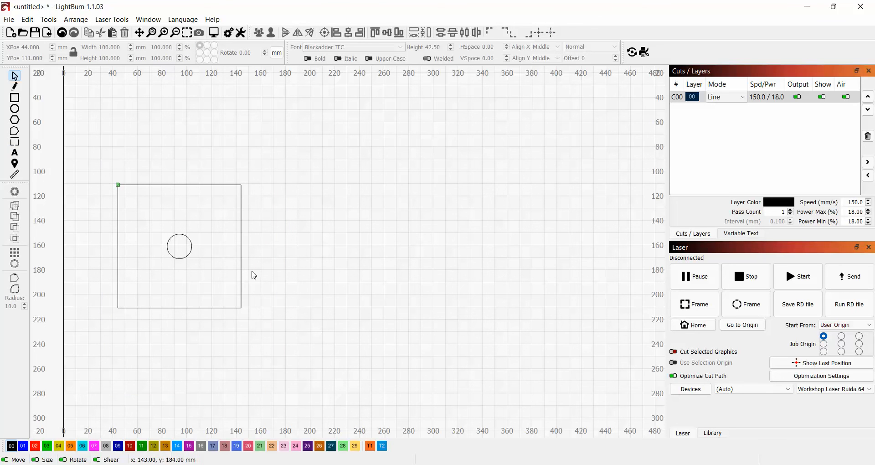
- Add the text "Example" in the upper part of the square, above the circle
{"action": "left_click", "coordinate": [700, 99]}
{"action": "left_click", "coordinate": [14, 153]}
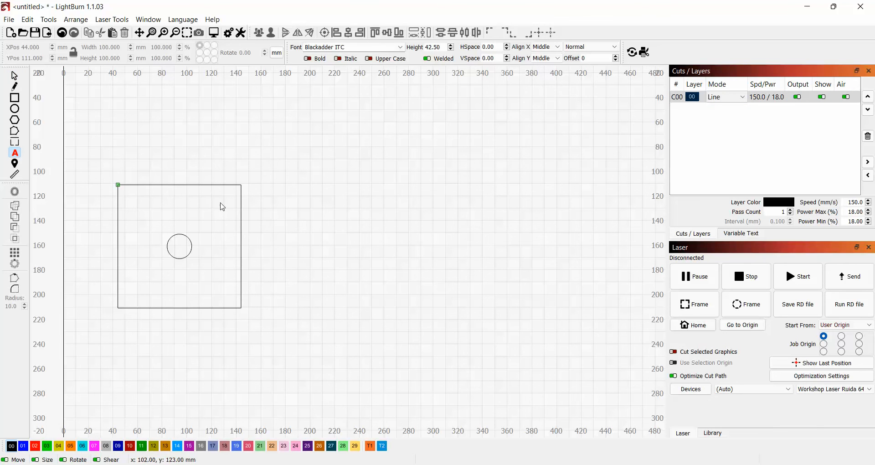
{"action": "left_click", "coordinate": [140, 202]}
{"action": "type", "text": "Exam"}
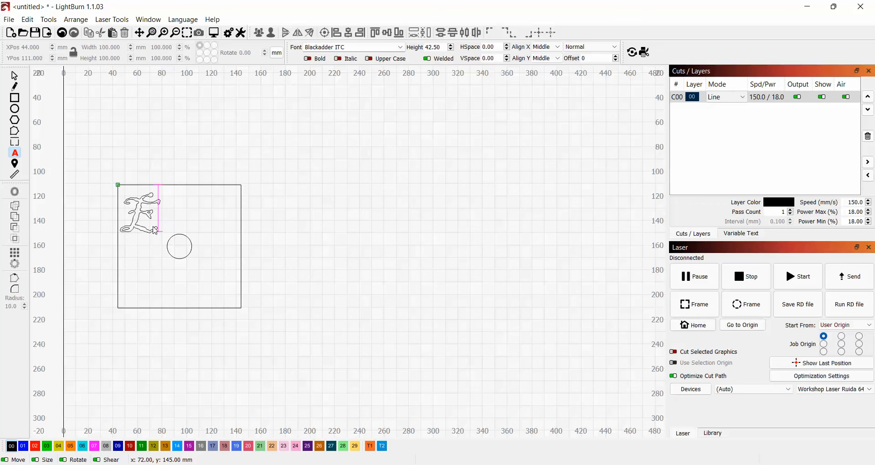
{"action": "type", "text": "ple"}
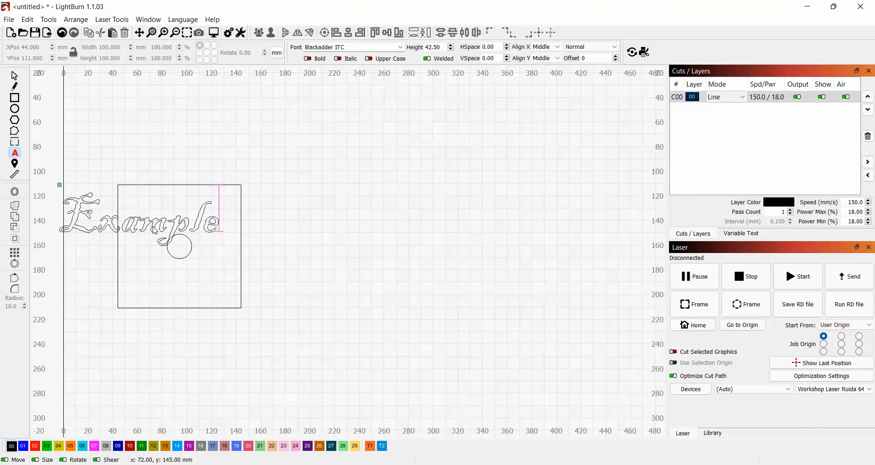
{"action": "key", "text": "Home"}
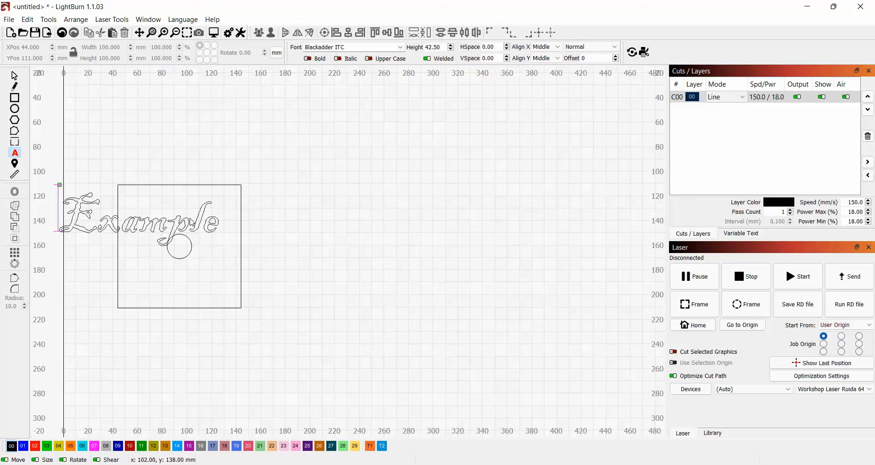
{"action": "key", "text": "End"}
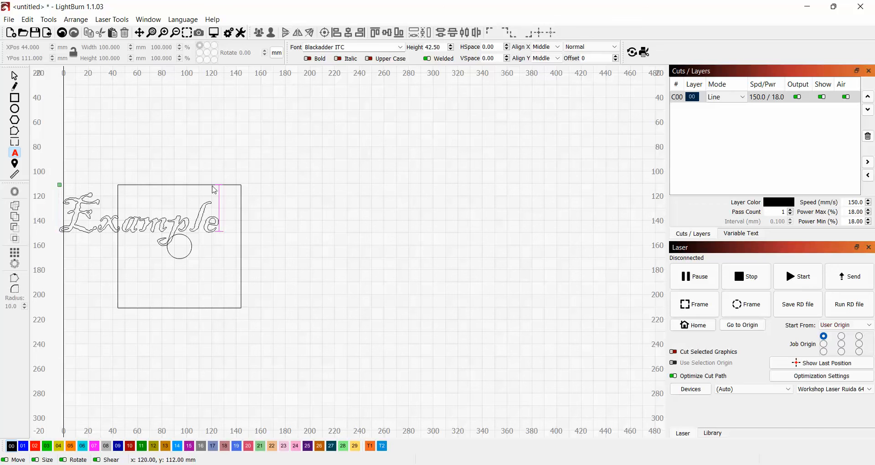
- Set the text's font to Bauhaus 93 and its height to 15 mm
{"action": "left_click", "coordinate": [400, 47]}
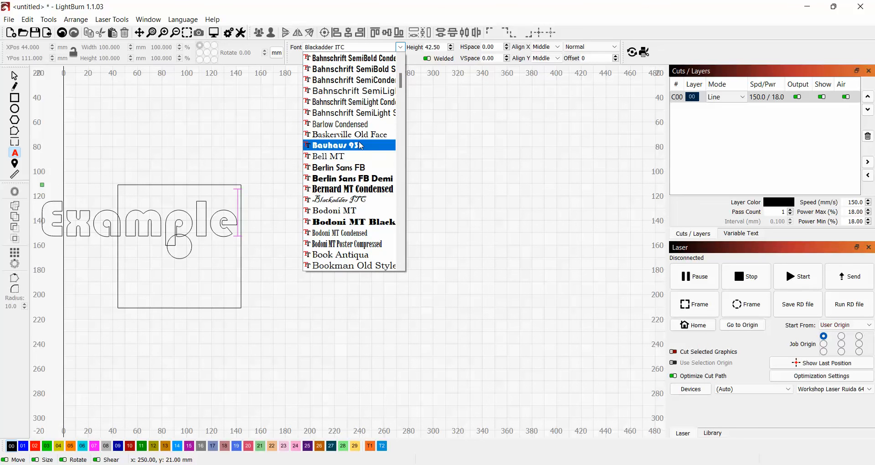
{"action": "left_click", "coordinate": [363, 145]}
{"action": "left_click", "coordinate": [451, 49]}
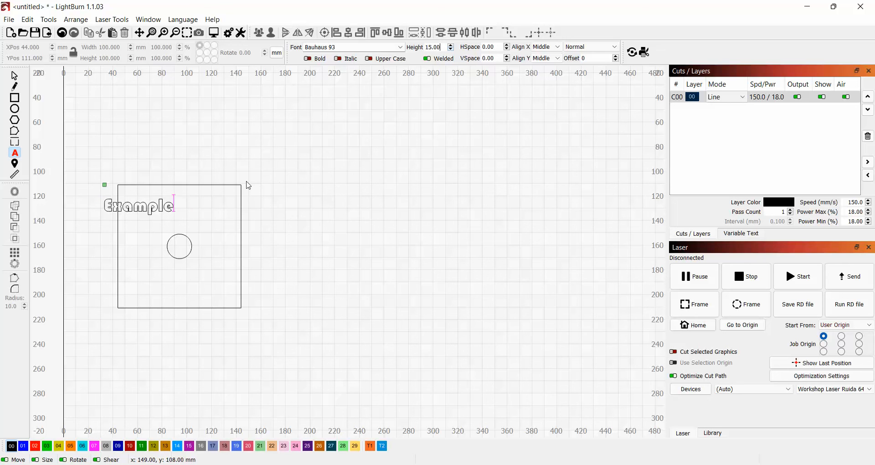
- Move the text fully inside the square above the circle and centre it horizontally on the square
{"action": "left_click", "coordinate": [14, 76]}
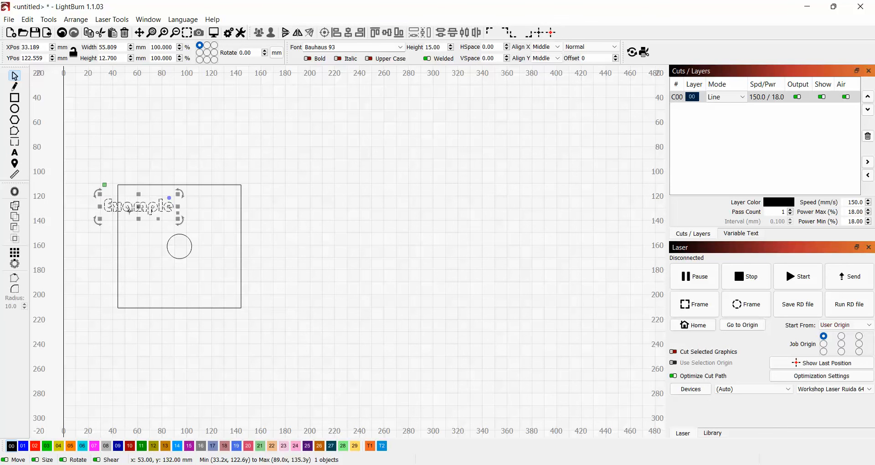
{"action": "left_click_drag", "start_coordinate": [134, 210], "coordinate": [169, 210]}
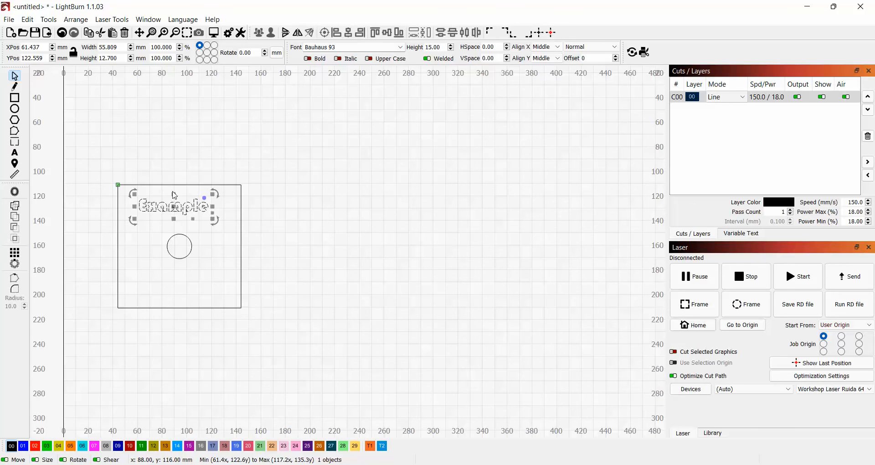
{"action": "left_click", "coordinate": [174, 185], "text": "shift"}
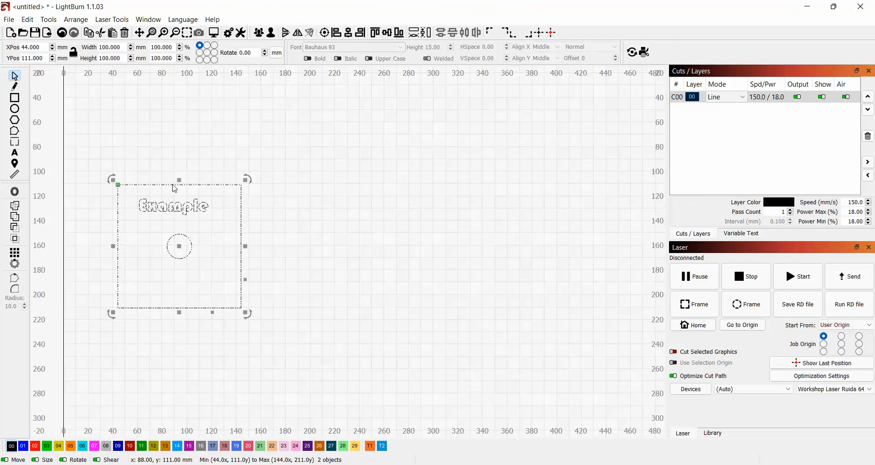
{"action": "left_click", "coordinate": [349, 34]}
{"action": "left_click_drag", "start_coordinate": [304, 209], "coordinate": [287, 226]}
{"action": "left_click", "coordinate": [290, 231]}
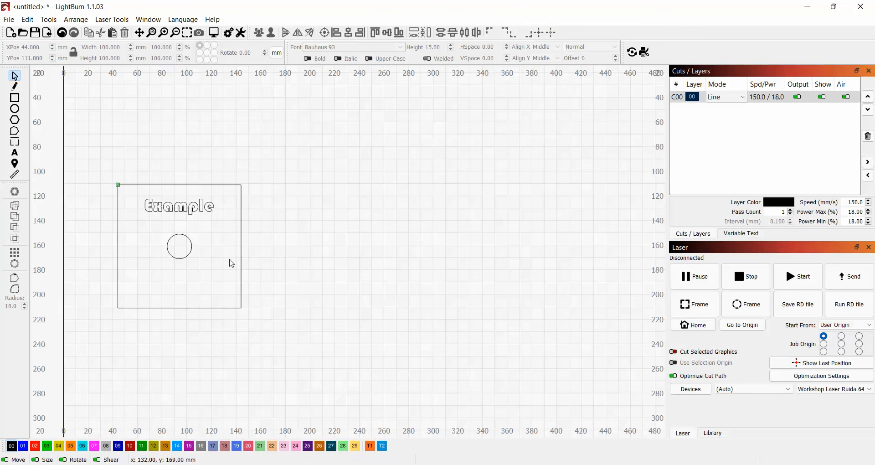
- Assign the "Example" text to the blue layer 01
{"action": "left_click", "coordinate": [177, 208]}
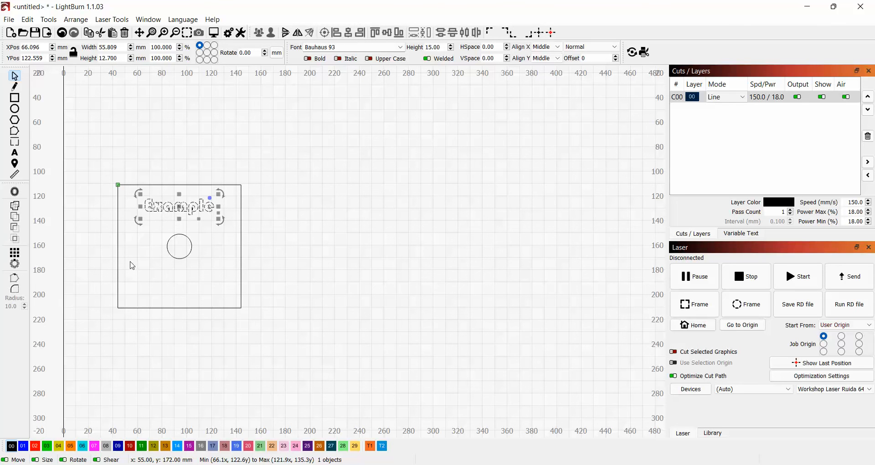
{"action": "left_click", "coordinate": [23, 446]}
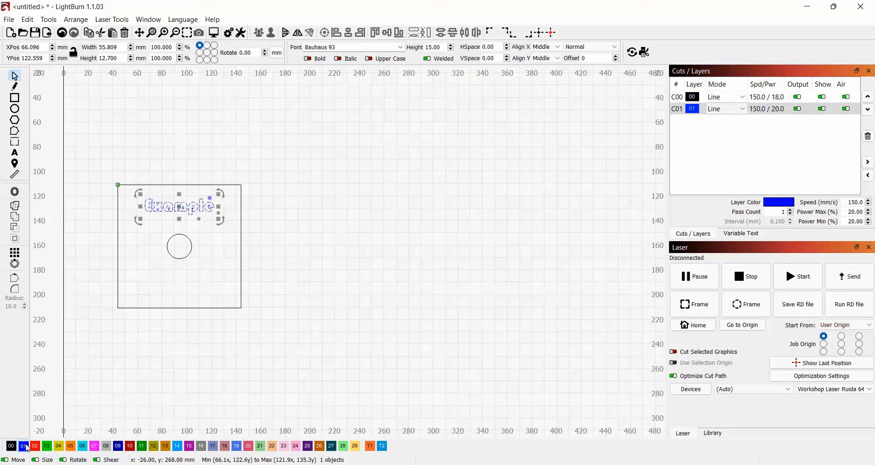
{"action": "left_click", "coordinate": [297, 199]}
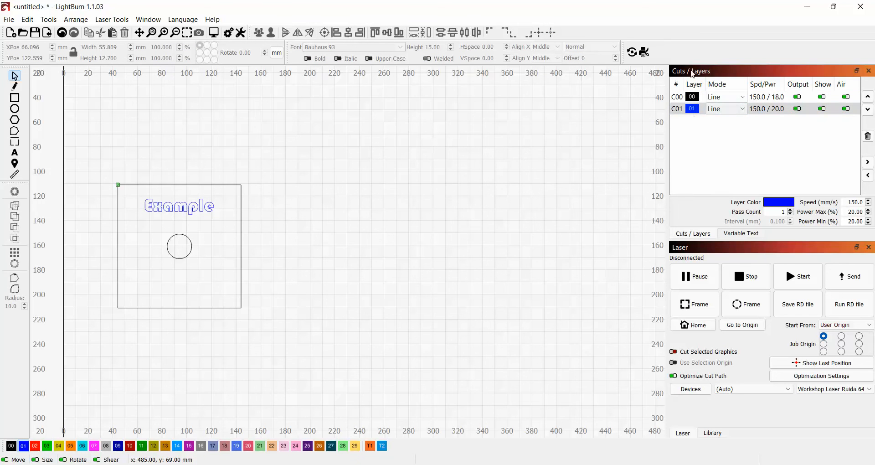